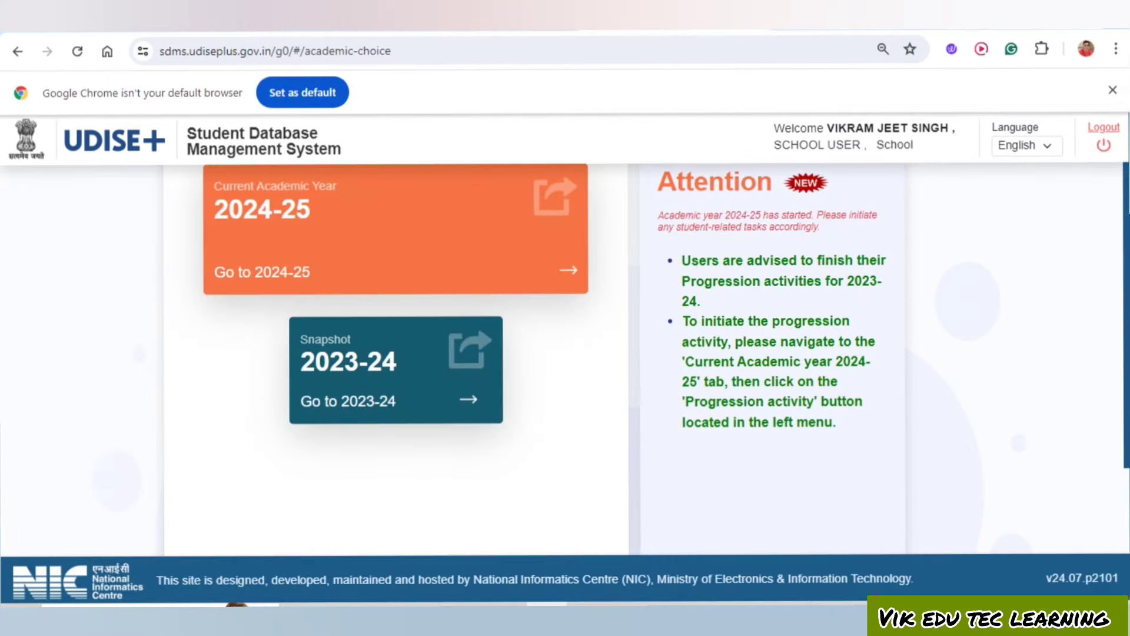
Open the current academic year 2024-25, dismiss the school information notice and go to Progression Activity
left_click(295, 207)
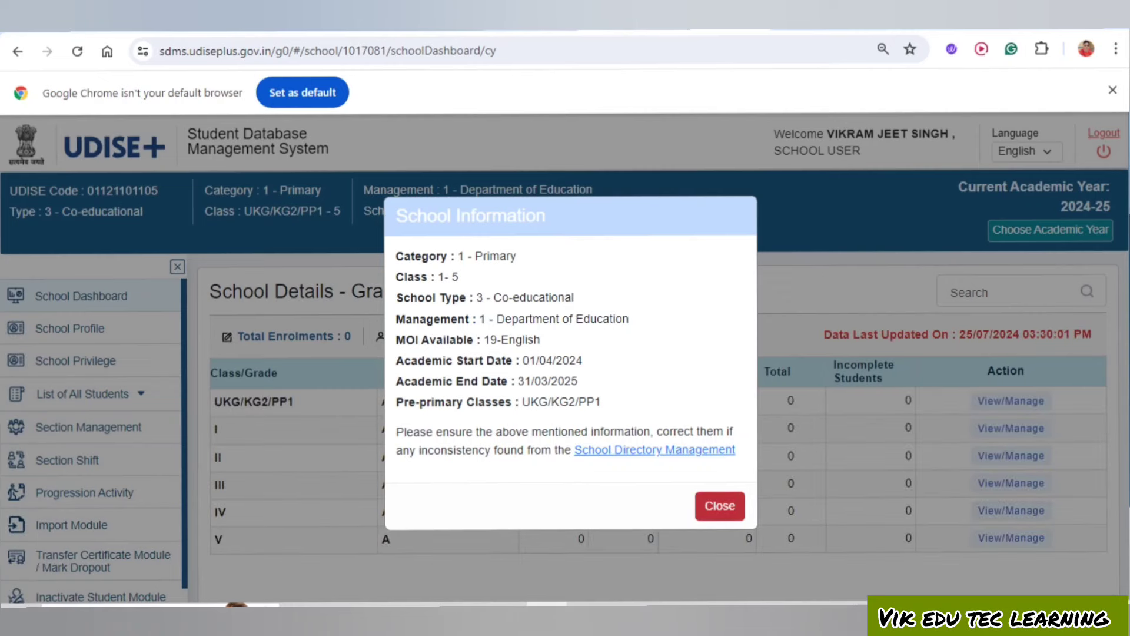
left_click(719, 505)
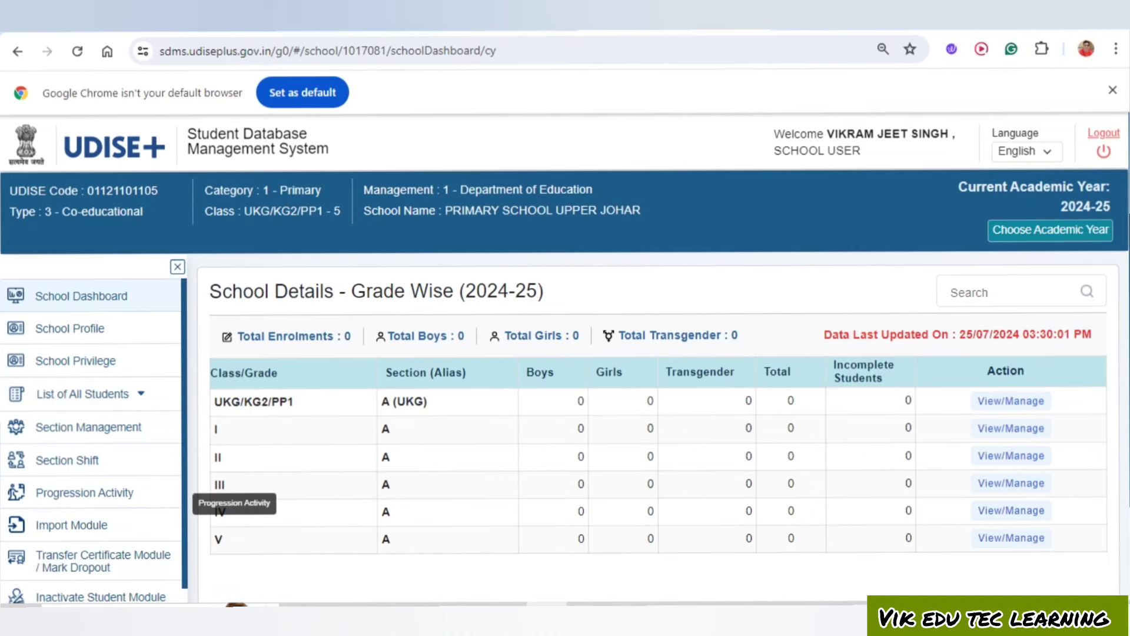
left_click(84, 493)
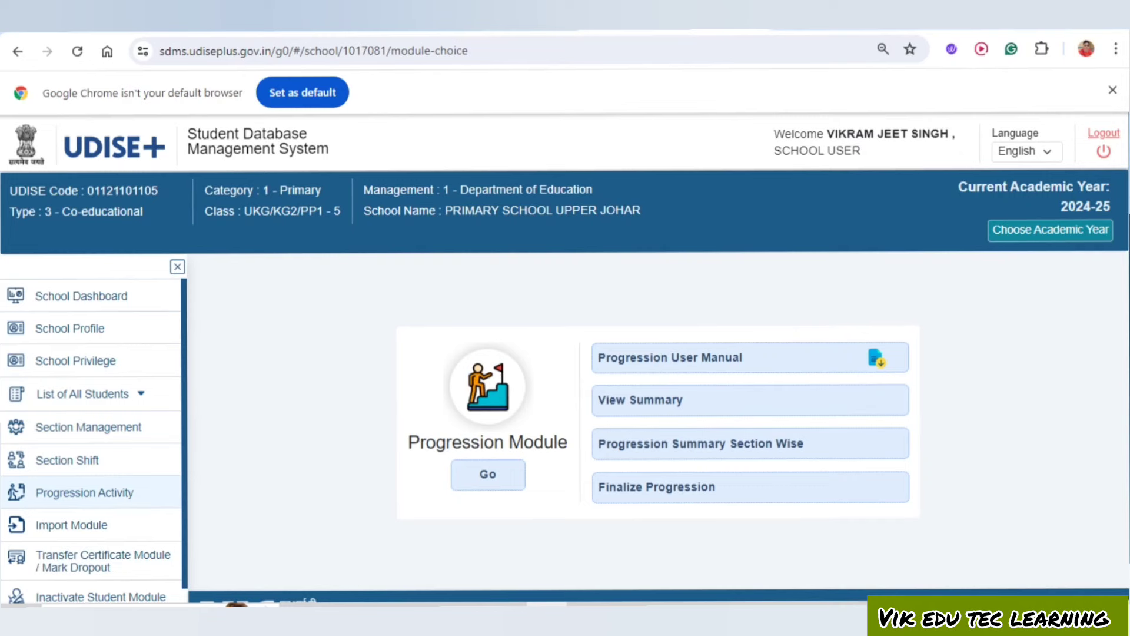
Open the progression summary and examine the progression and schooling statuses of all enrolled students
left_click(488, 474)
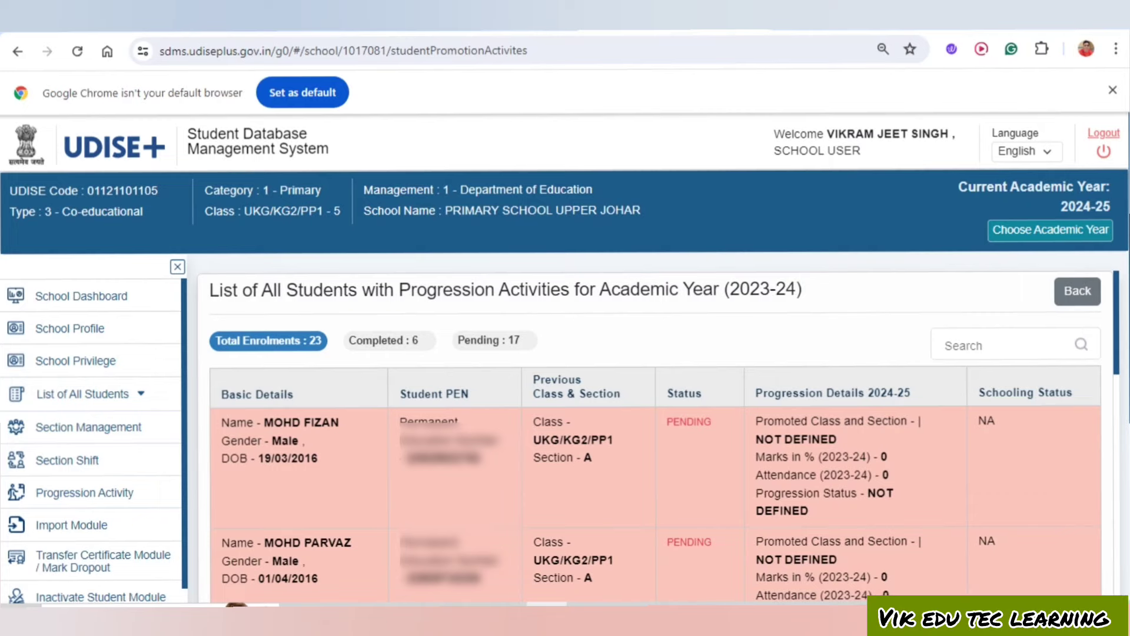
scroll(653, 435, "down", 4)
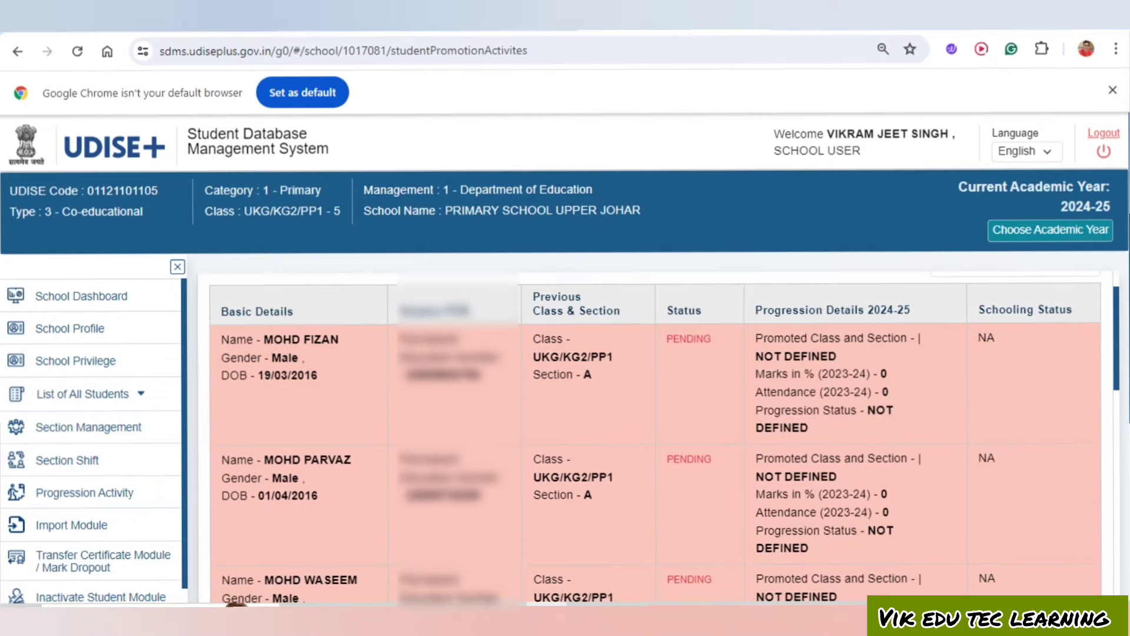
scroll(654, 436, "down", 15)
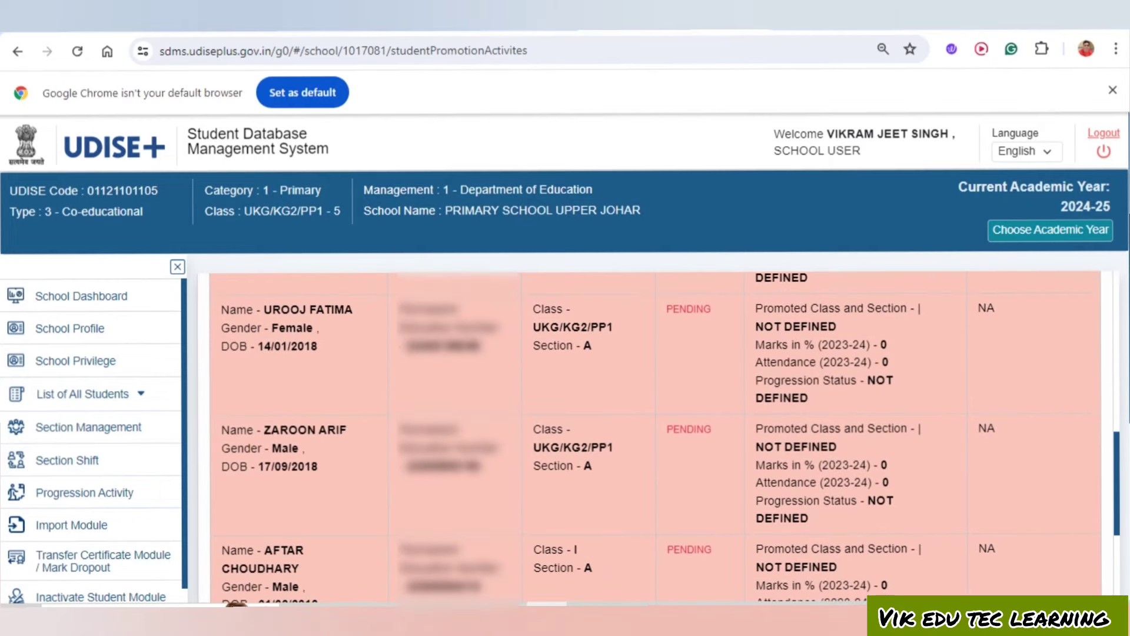
scroll(654, 436, "down", 8)
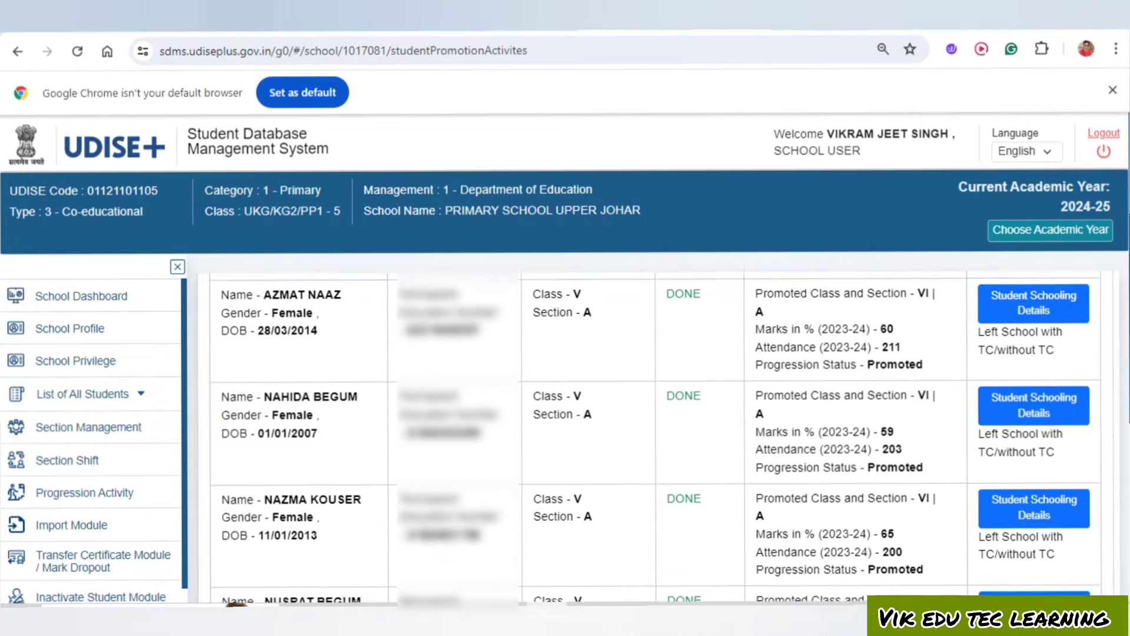
scroll(654, 436, "up", 15)
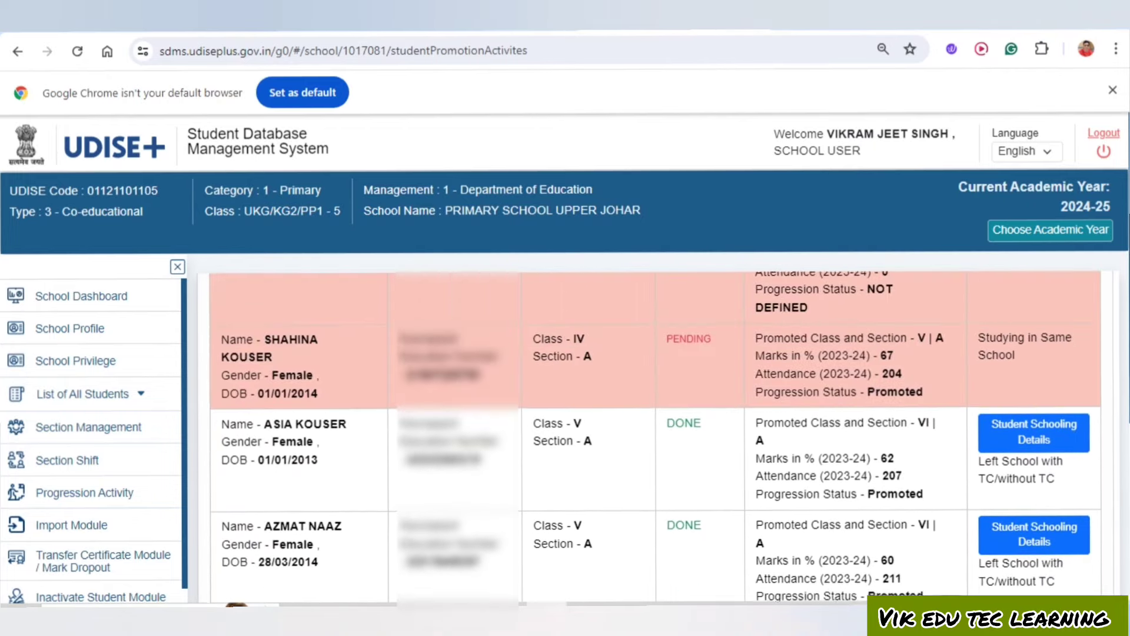
scroll(654, 436, "up", 10)
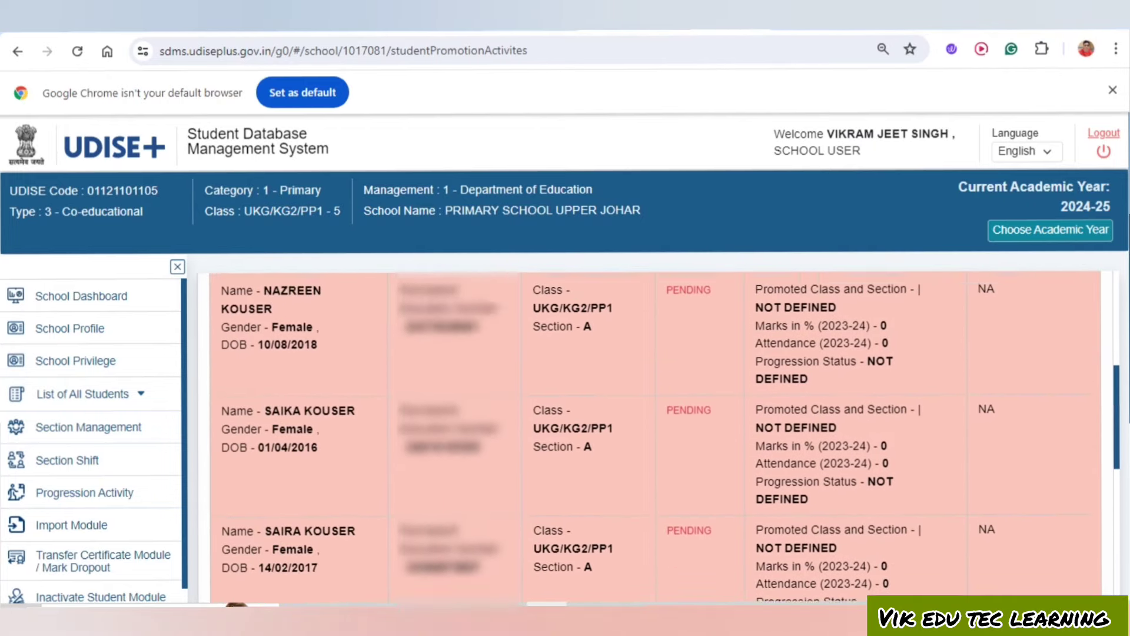
Return to Progression Activity and open the Progression Module's list of students eligible for progression to 2024-25
left_click(84, 492)
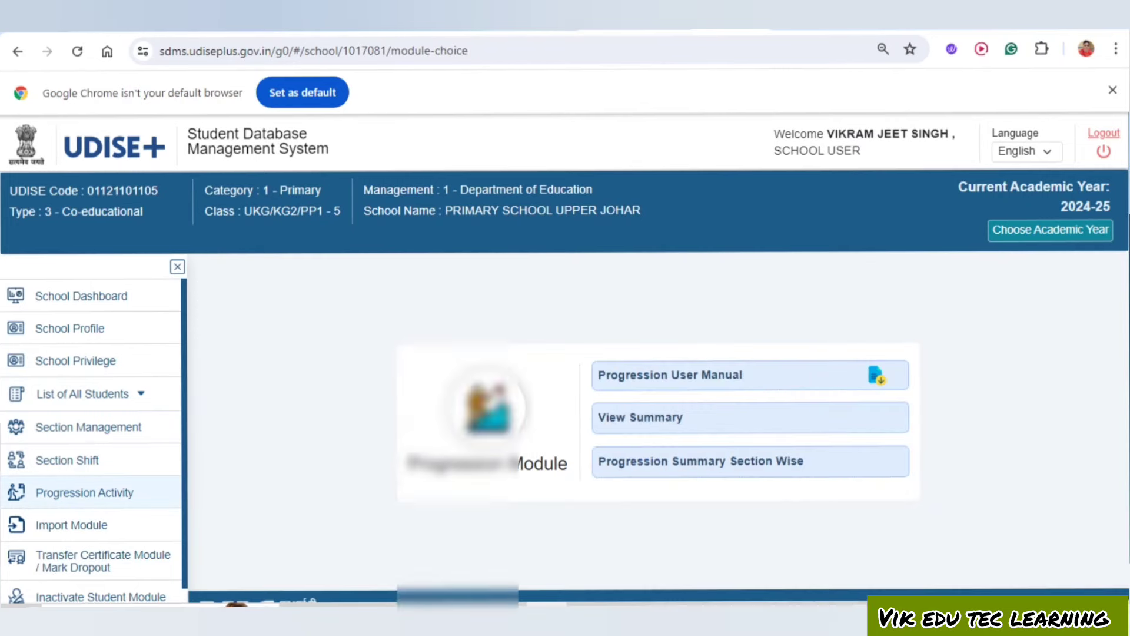
left_click(488, 474)
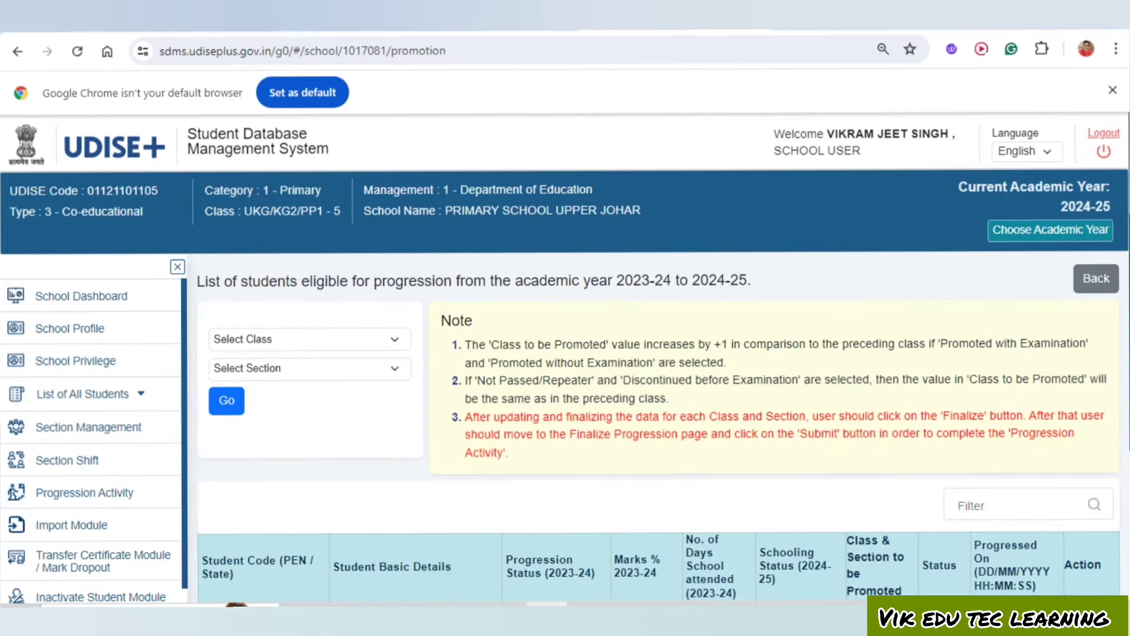
scroll(658, 412, "down", 3)
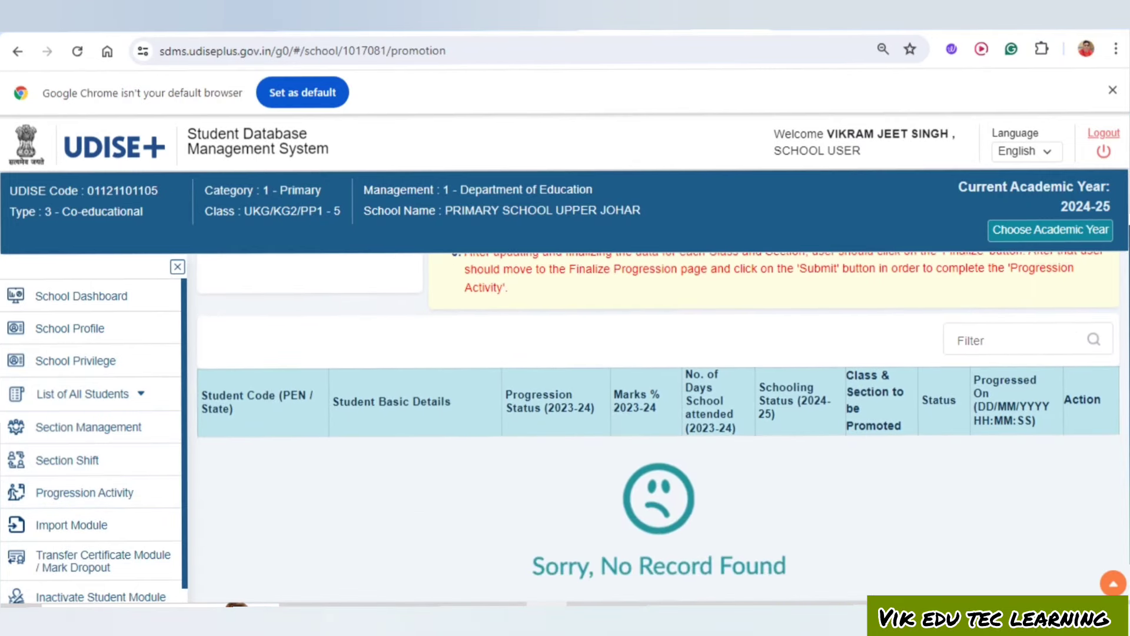
scroll(658, 412, "up", 3)
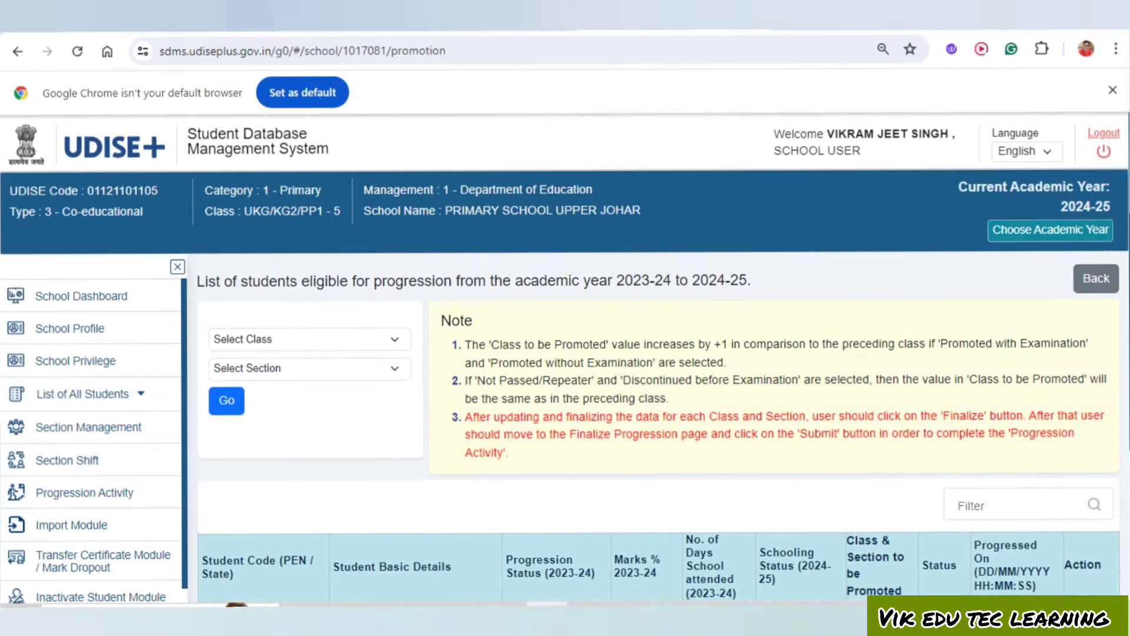
List the students of class V, section A for progression and check their entries
left_click(309, 339)
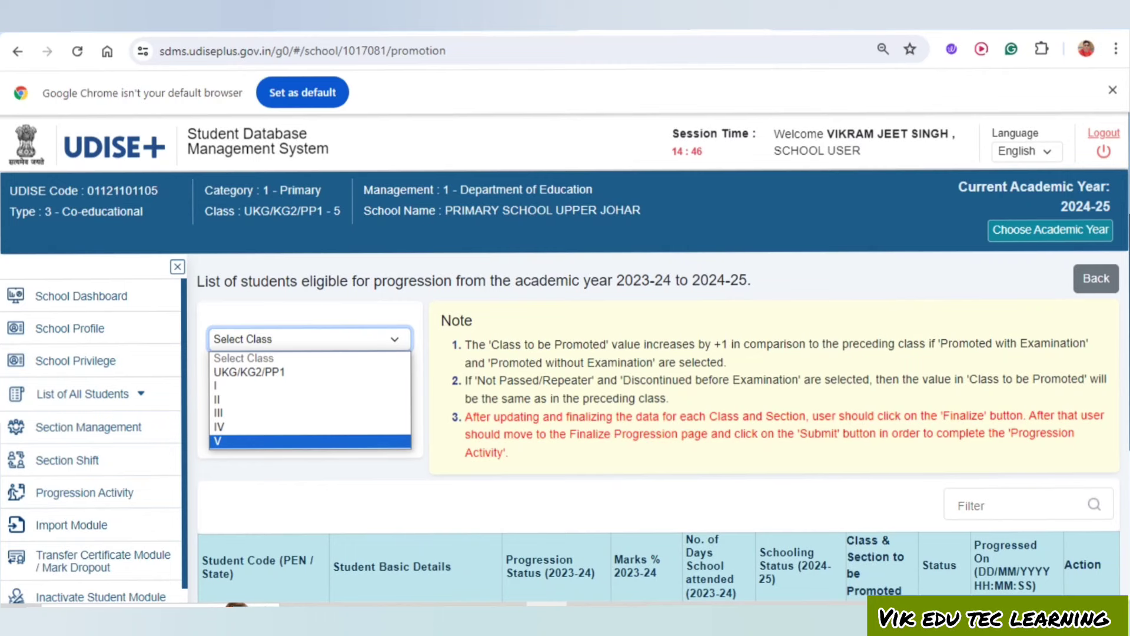
left_click(310, 441)
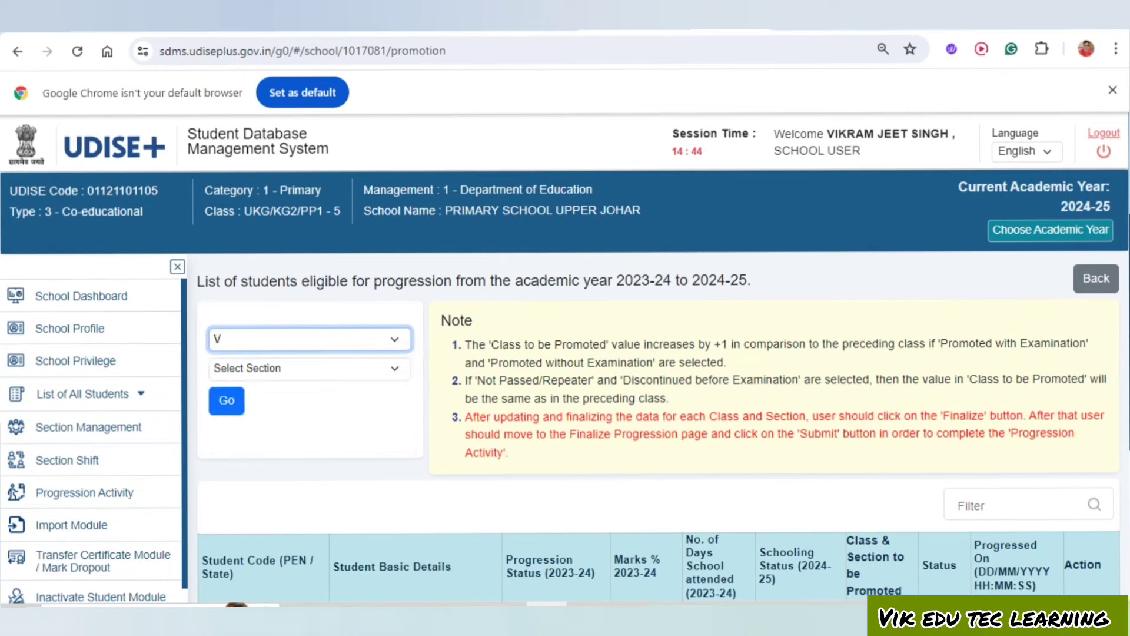
left_click(310, 369)
left_click(310, 402)
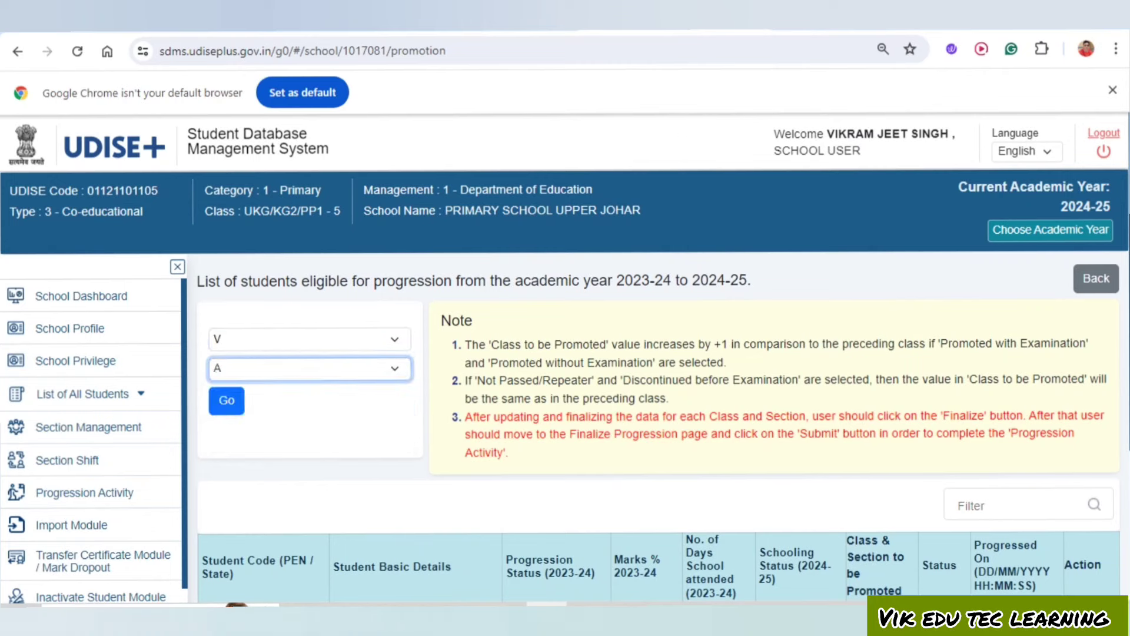
left_click(227, 400)
scroll(657, 430, "down", 6)
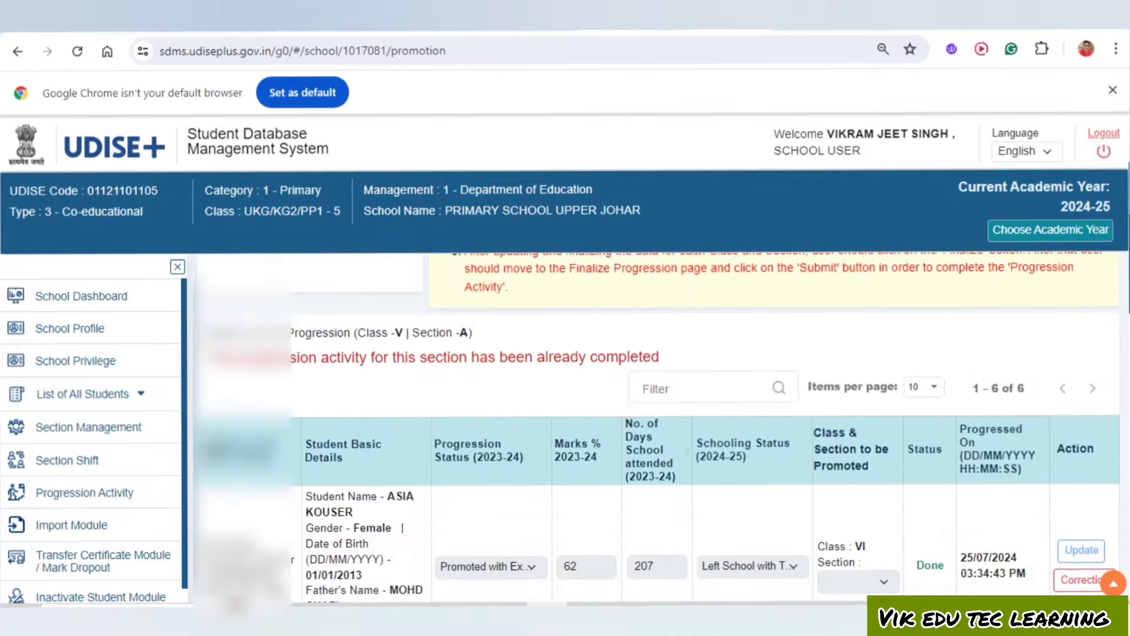
scroll(656, 430, "up", 2)
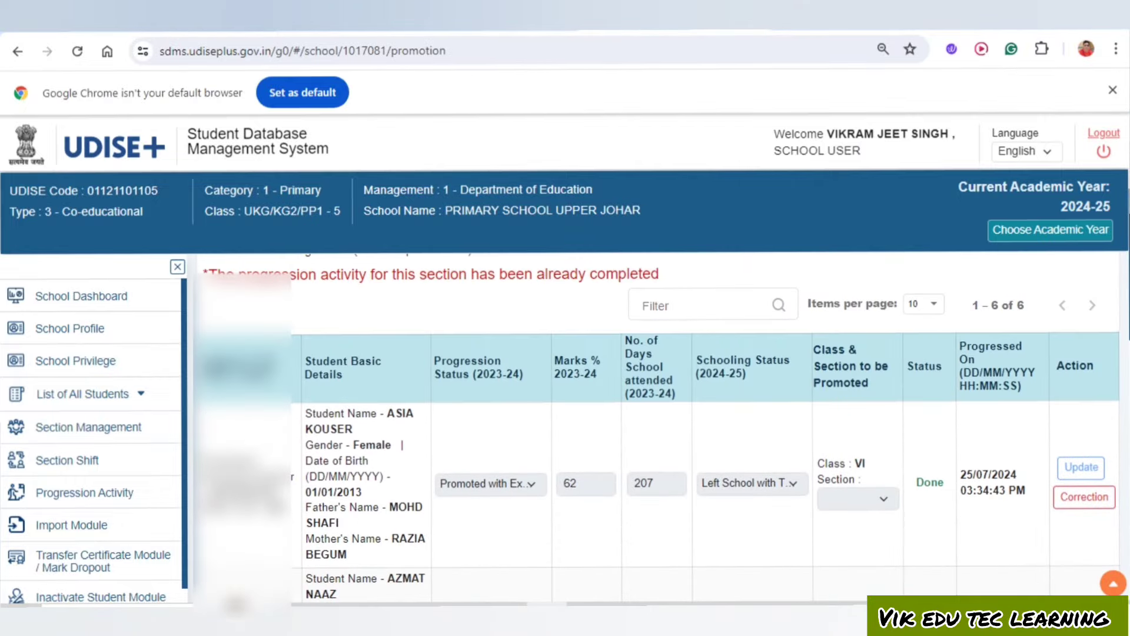
scroll(657, 430, "down", 2)
scroll(657, 430, "up", 5)
List the students of class IV, section A for progression and bring the first student's entry into view
left_click(309, 340)
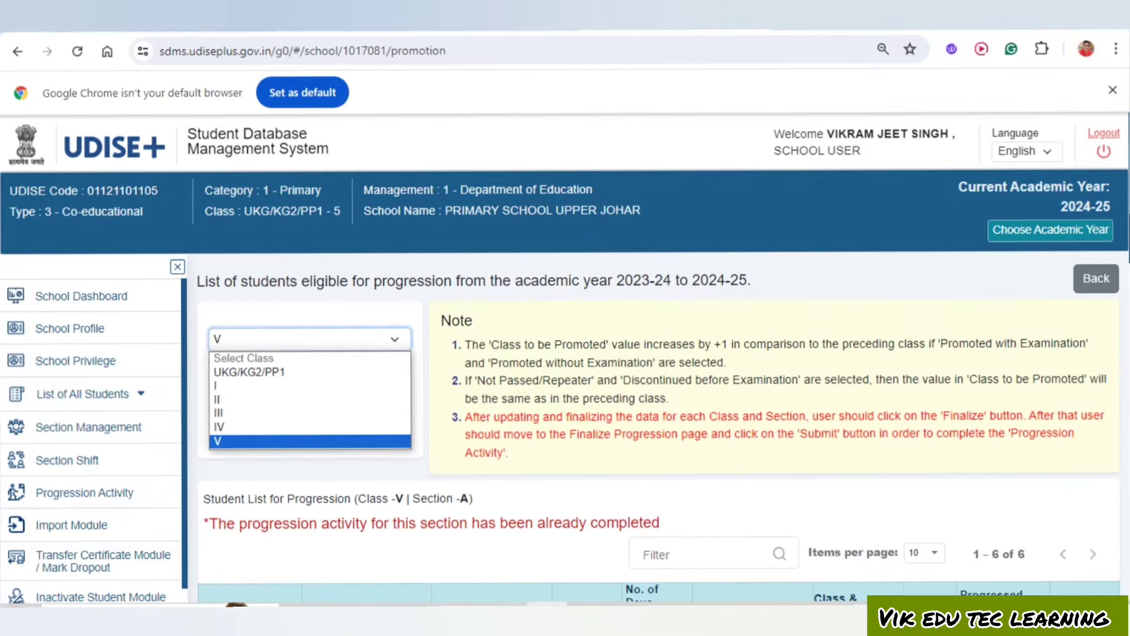
left_click(310, 427)
left_click(309, 368)
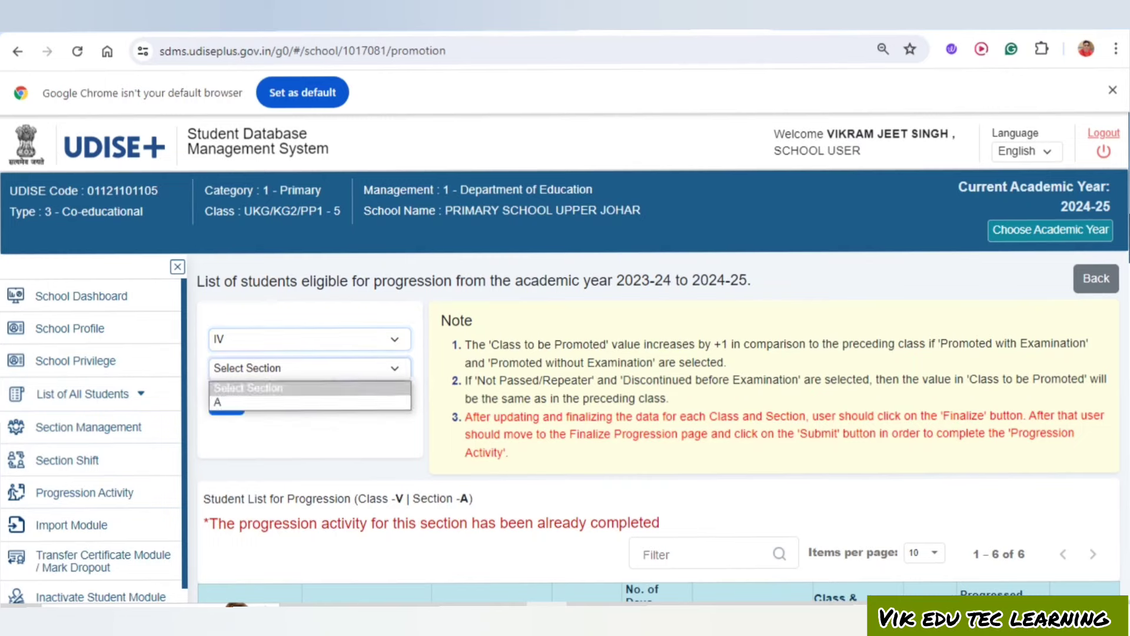
left_click(295, 402)
left_click(226, 401)
scroll(656, 430, "down", 2)
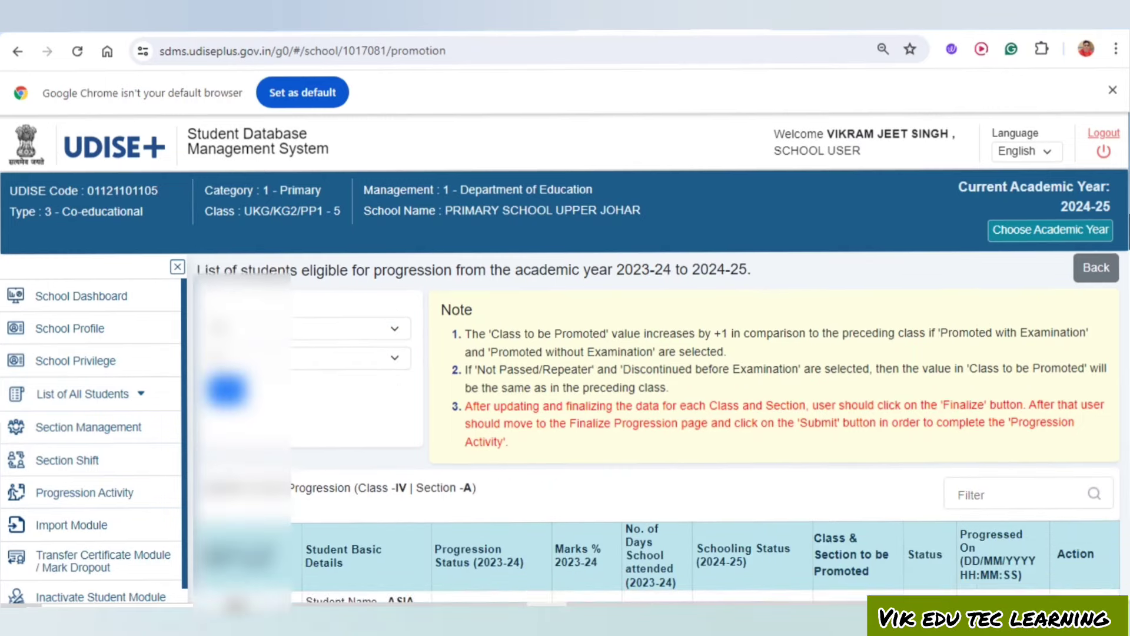
scroll(657, 430, "down", 3)
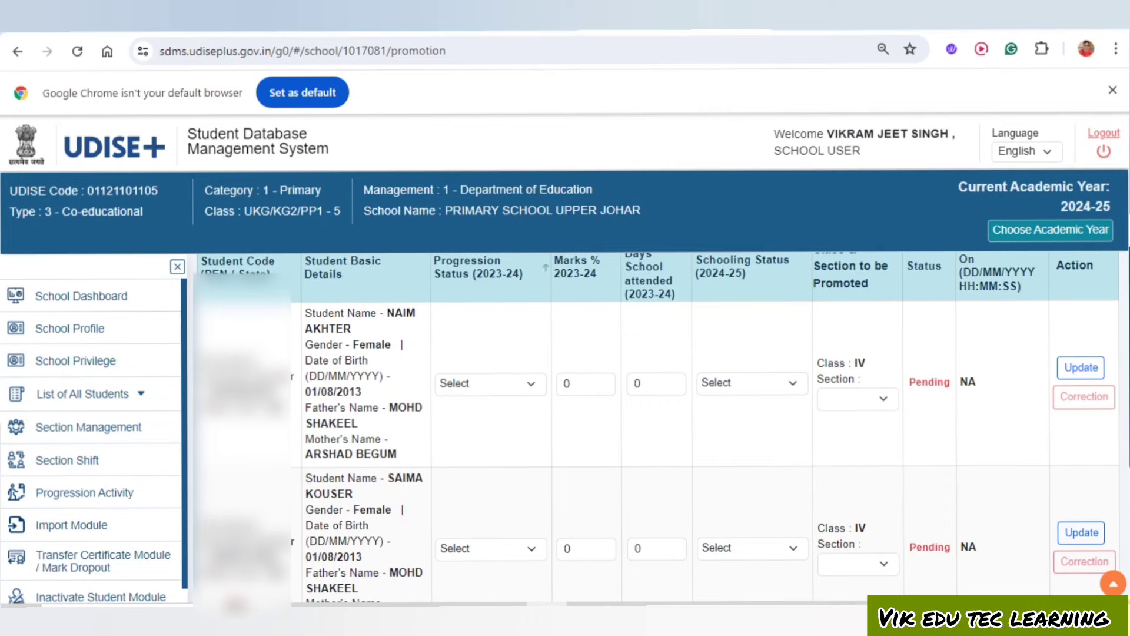
scroll(656, 430, "up", 2)
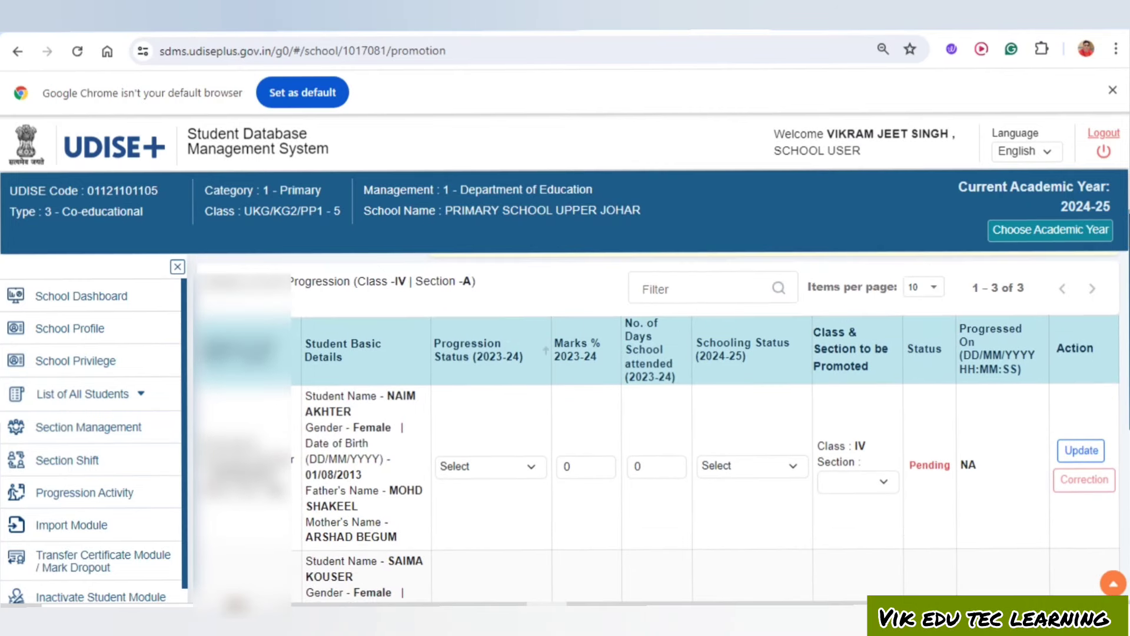
For the first class IV student, set progression status to Promoted with Examination, marks to 72% and days attended to 201
left_click(488, 466)
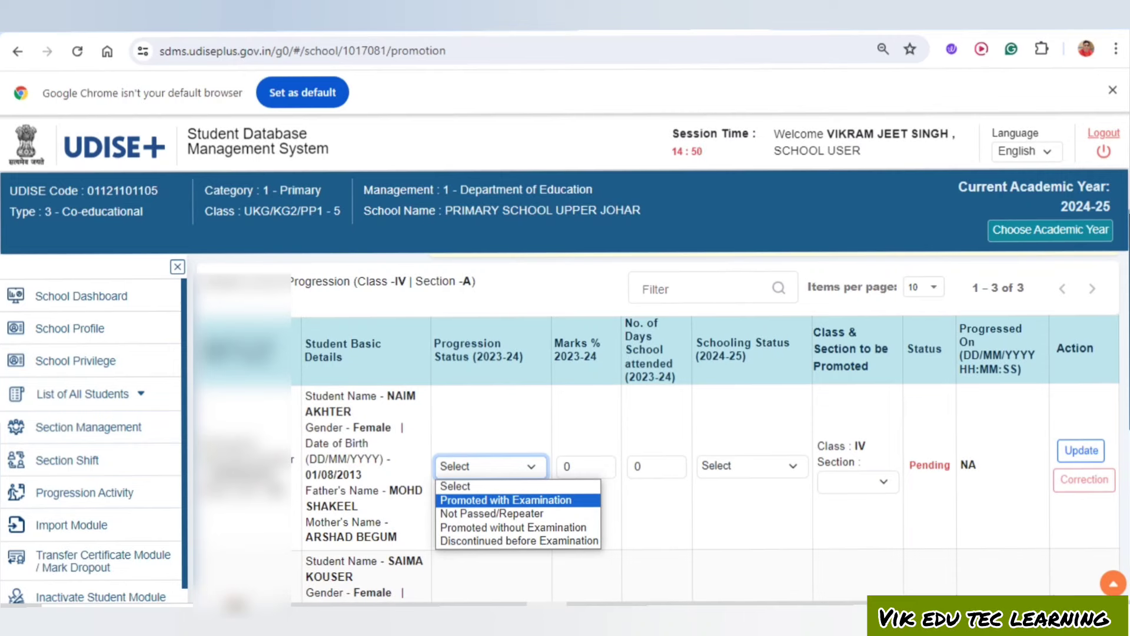
left_click(518, 500)
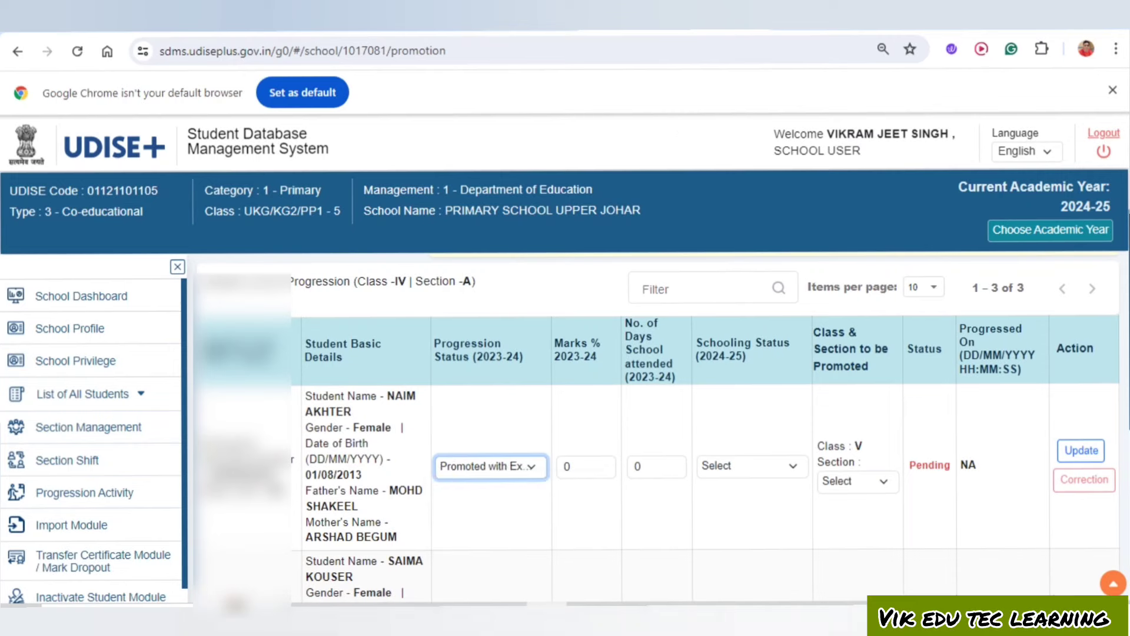
key("Tab")
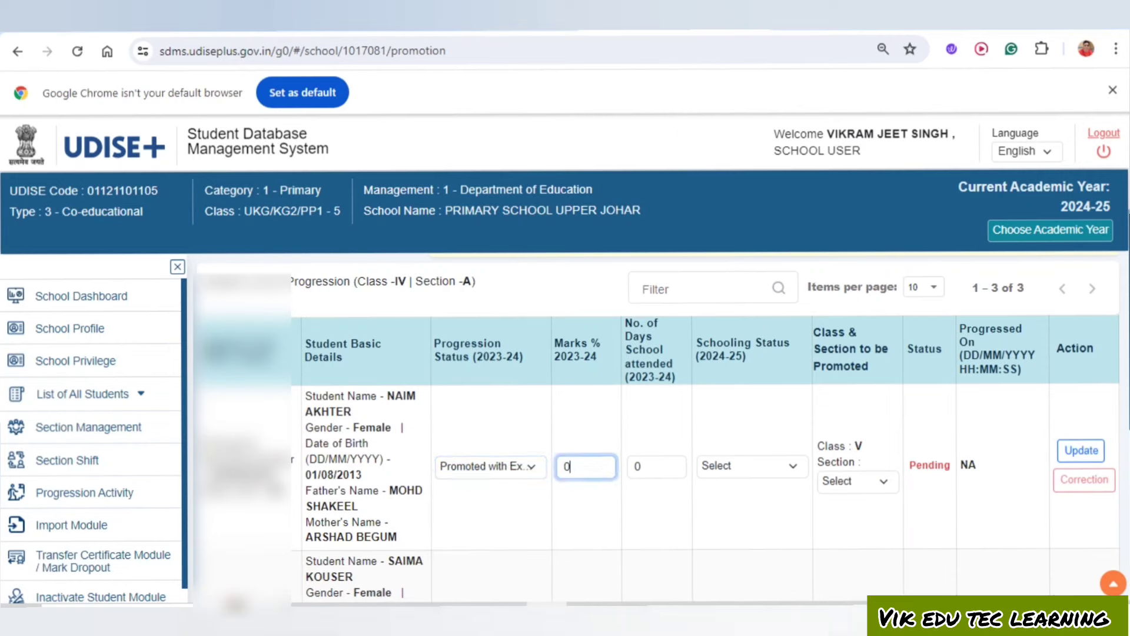
key("BackSpace")
type("72")
key("Tab")
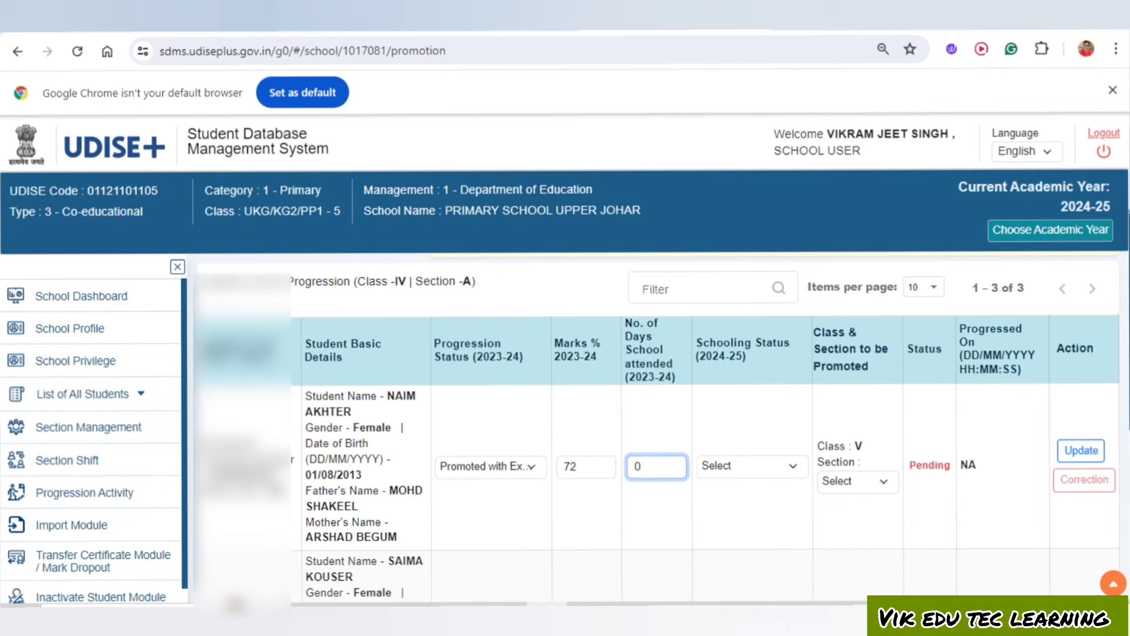
key("BackSpace")
type("201")
Set the first student's schooling status to Studying in Same School and promoted section to A, then save the update
left_click(753, 466)
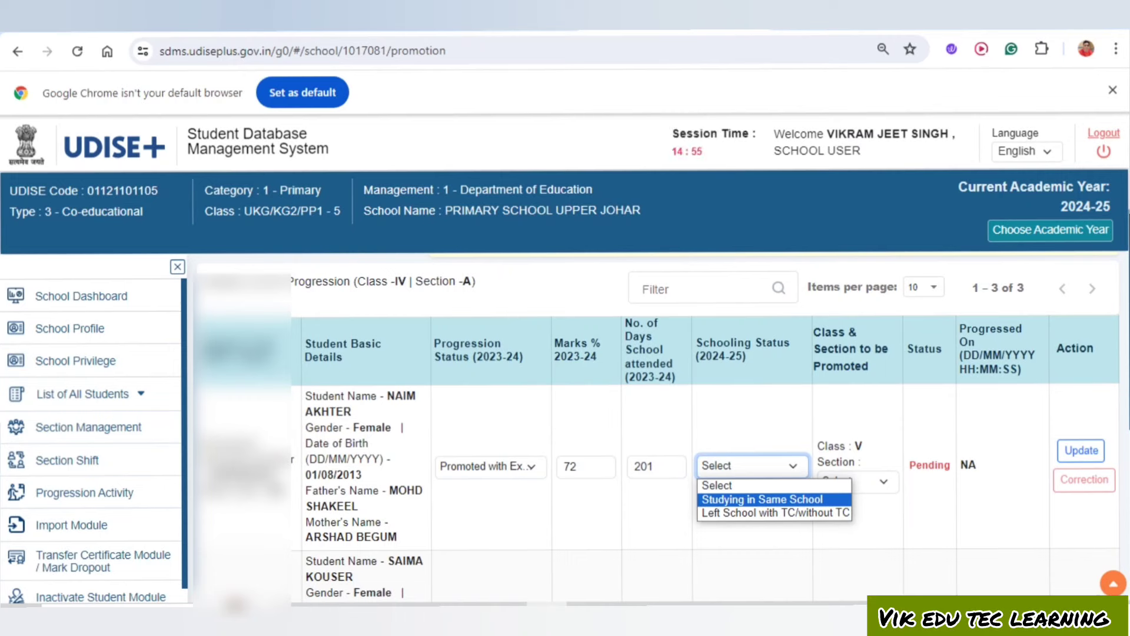
key("Return")
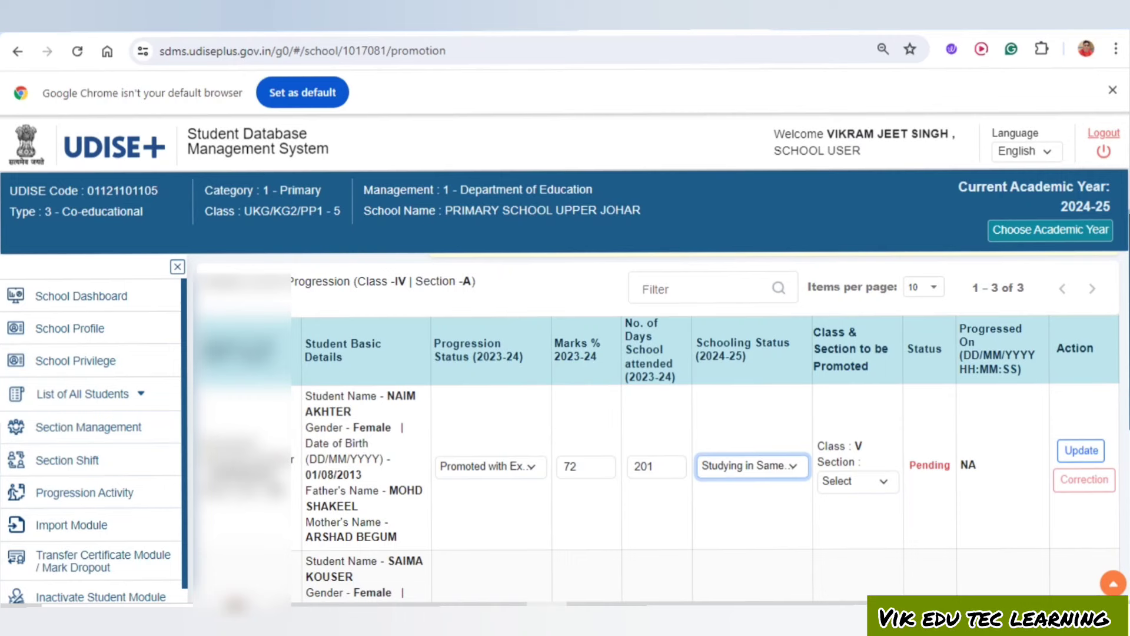
left_click(857, 482)
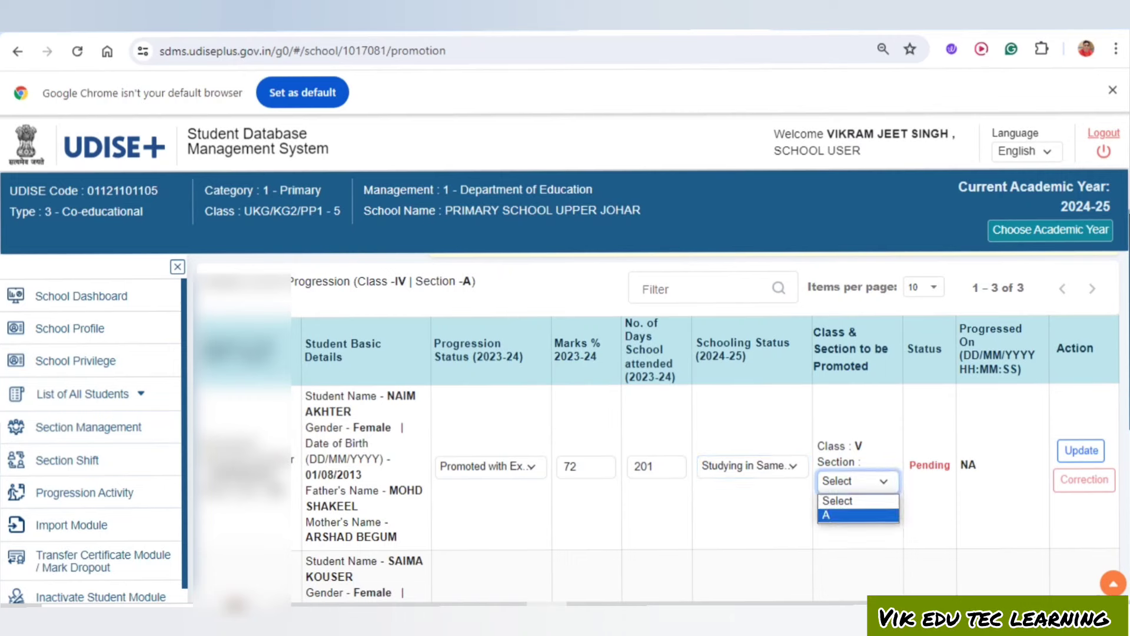
key("Return")
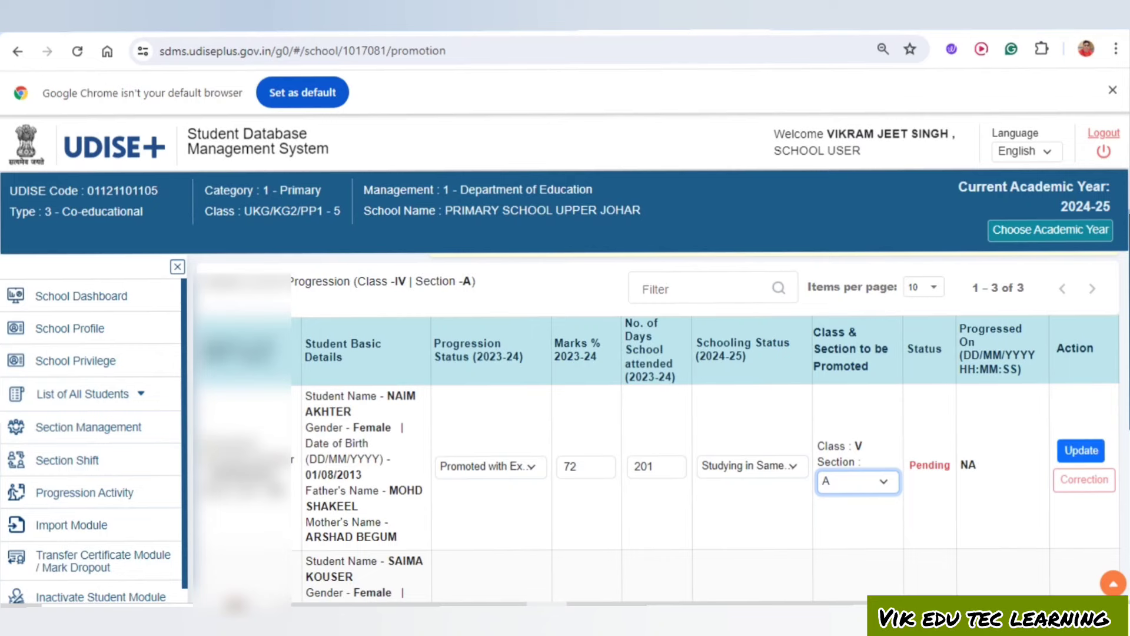
key("Tab")
key("Return")
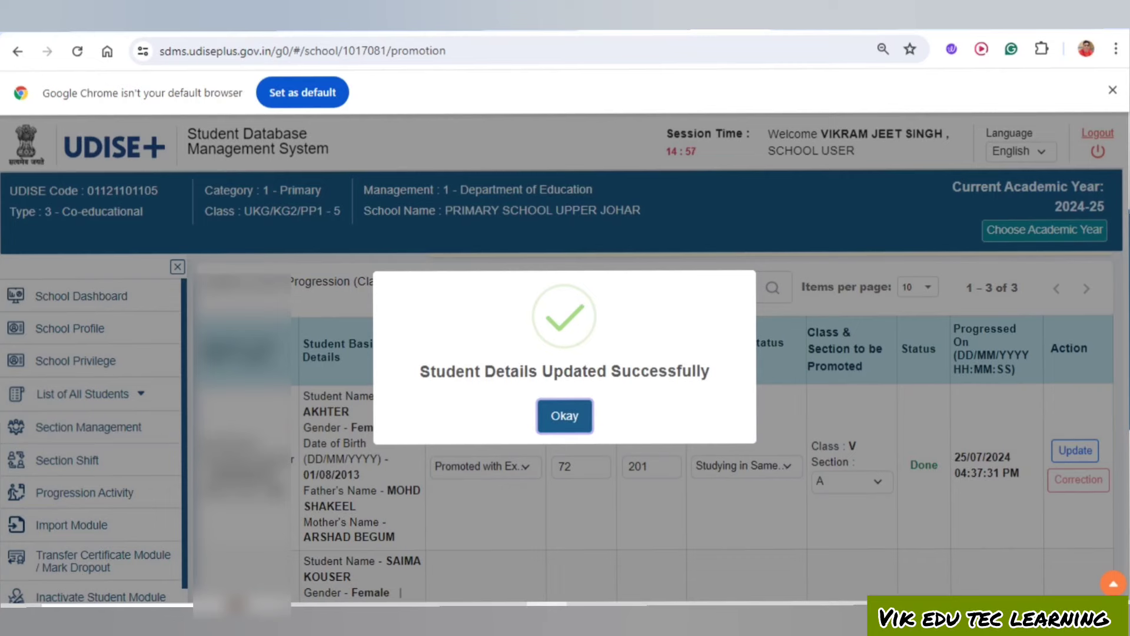
key("Return")
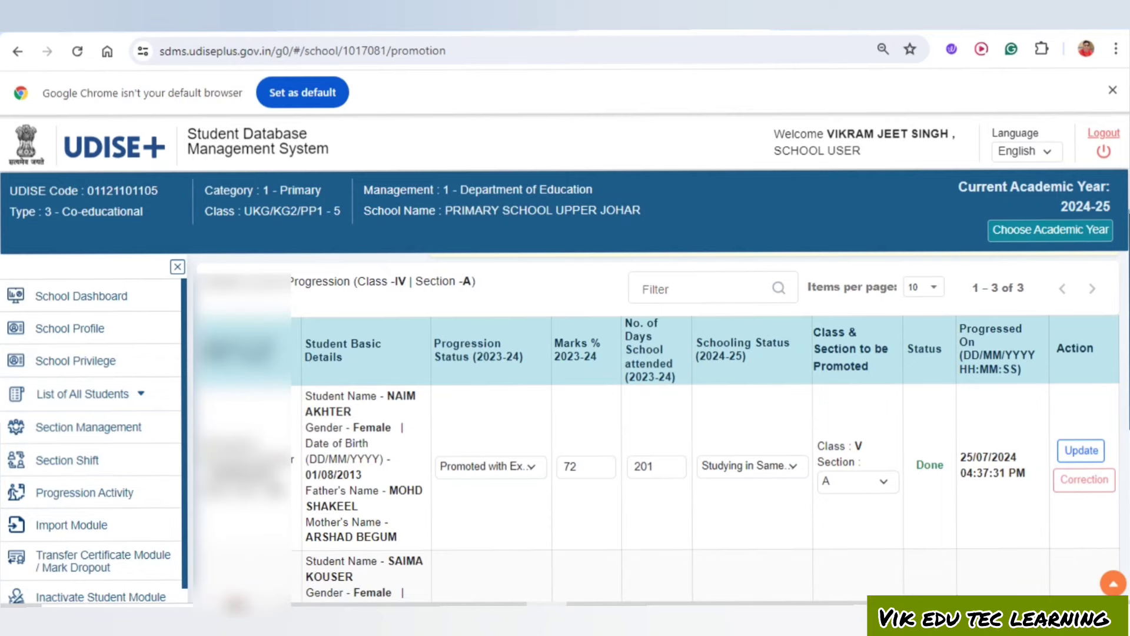
For the second class IV student, set Promoted with Examination, marks 65%, days attended 194 and schooling status Studying in Same School
scroll(657, 429, "down", 3)
left_click(491, 383)
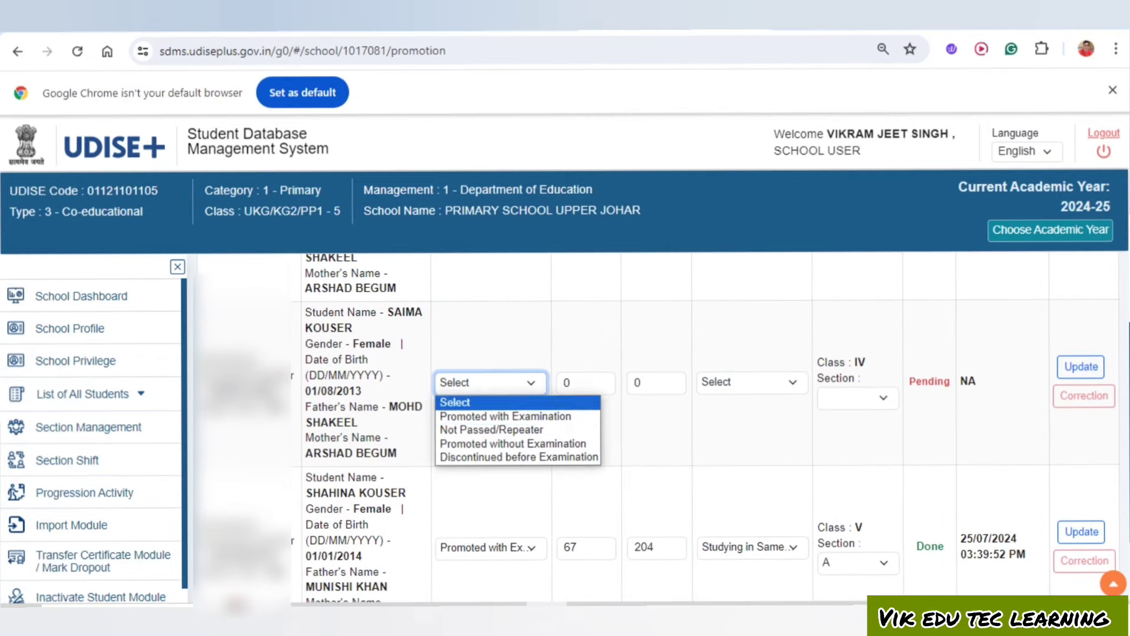
left_click(505, 416)
left_click(586, 382)
key("BackSpace")
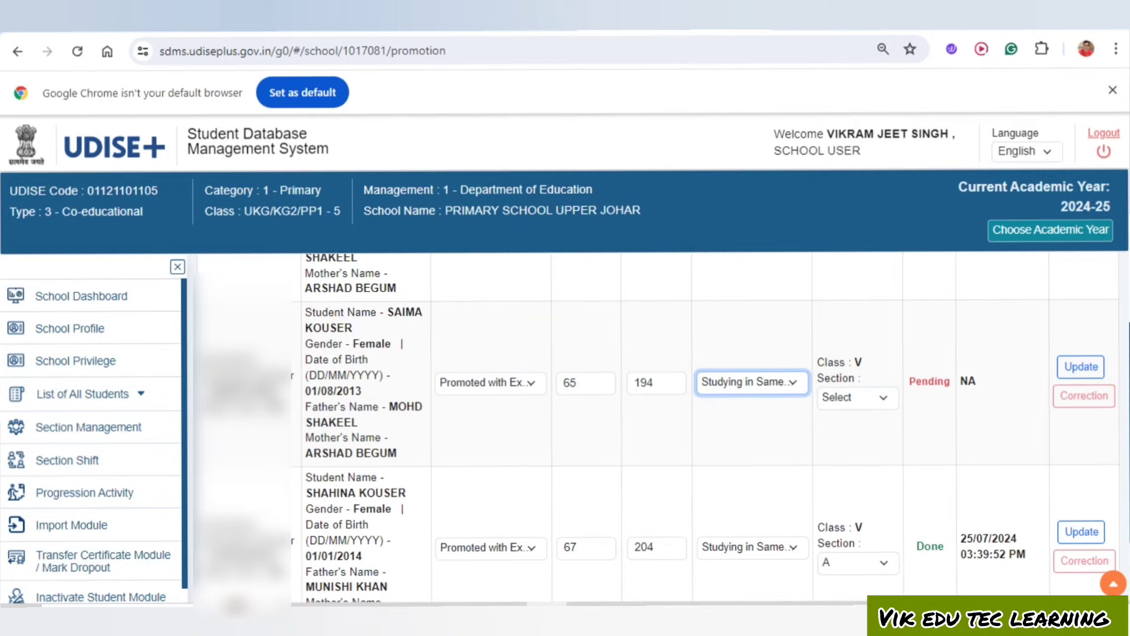
Set the second class IV student's promoted section to A and save the update
left_click(858, 398)
left_click(848, 431)
left_click(1081, 367)
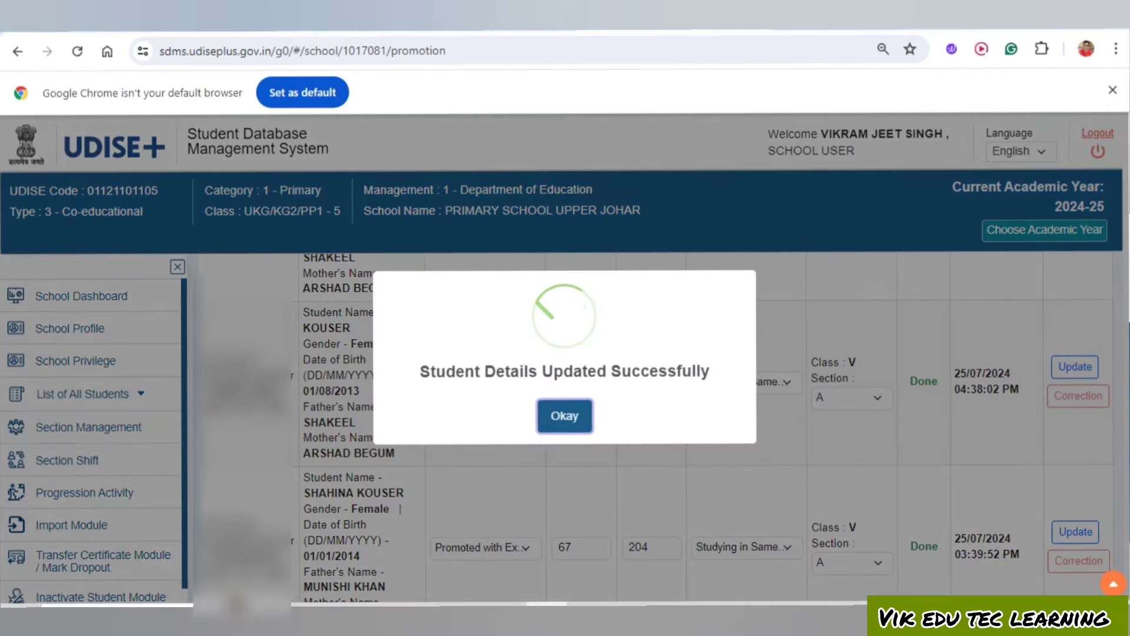
left_click(564, 416)
Review the class IV, section A entries, then finalize the section's progression and confirm freezing it
scroll(656, 428, "up", 6)
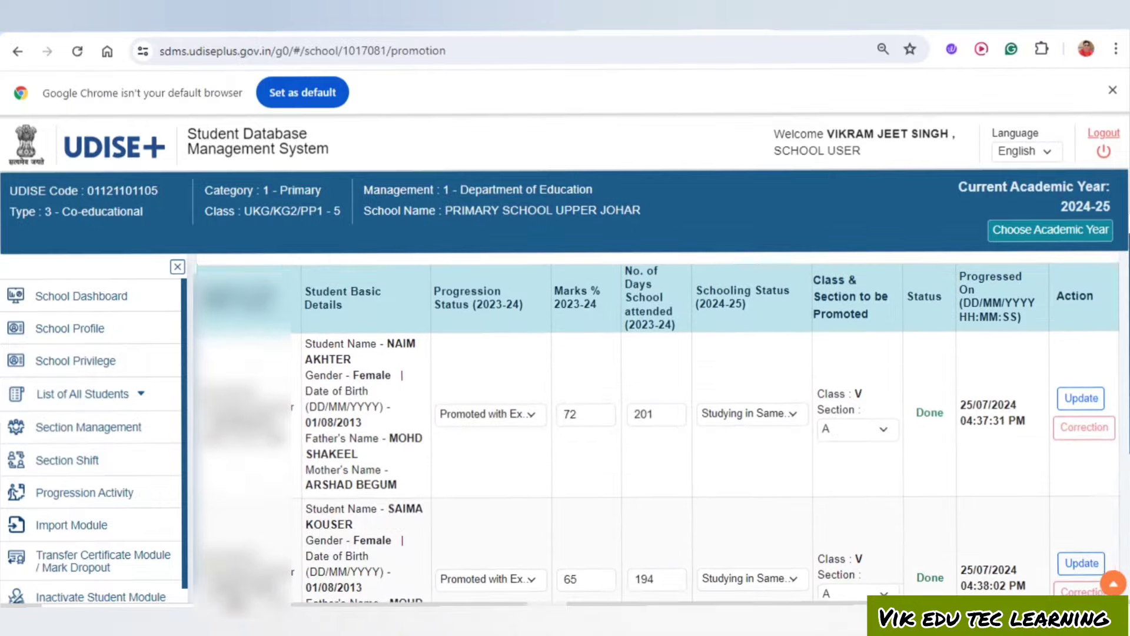
scroll(656, 428, "down", 3)
scroll(657, 428, "down", 3)
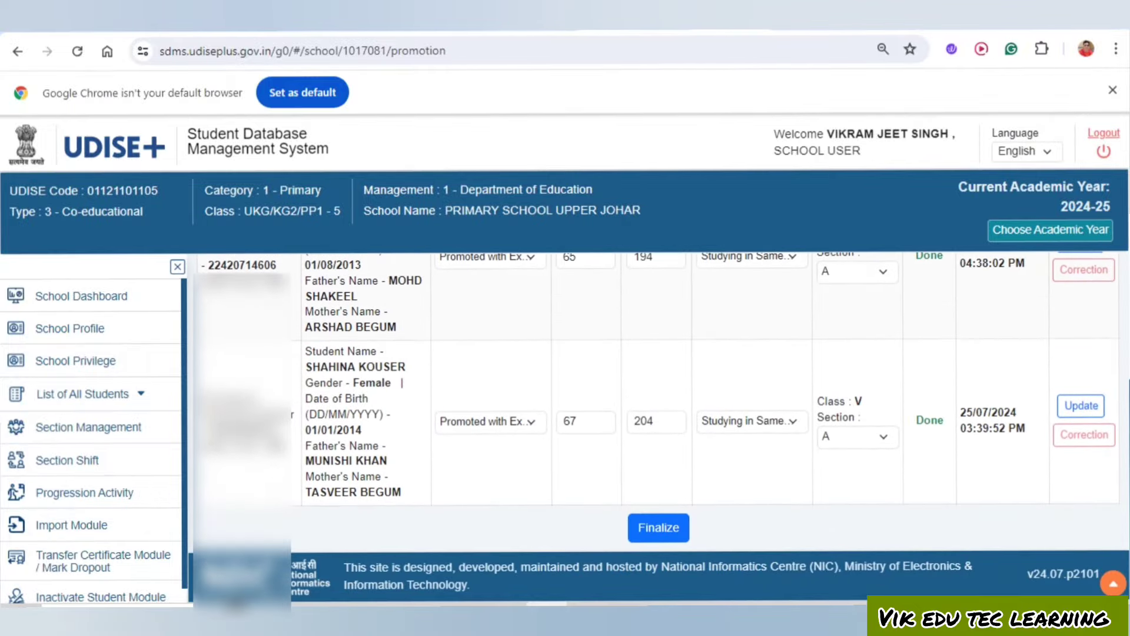
scroll(657, 428, "up", 4)
scroll(661, 419, "down", 3)
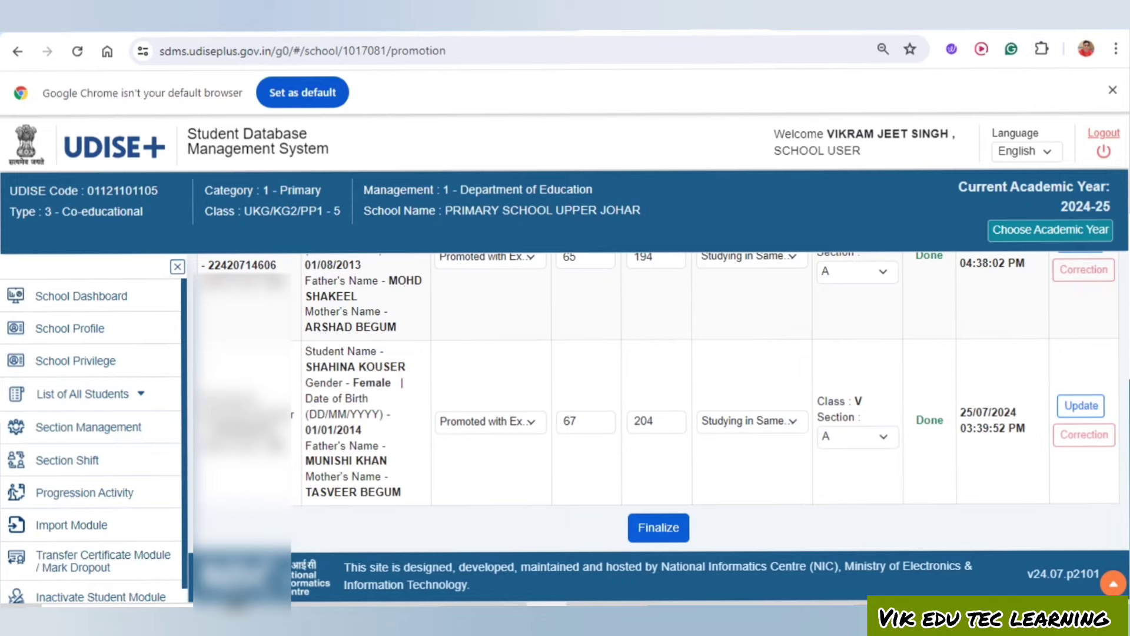
left_click(658, 527)
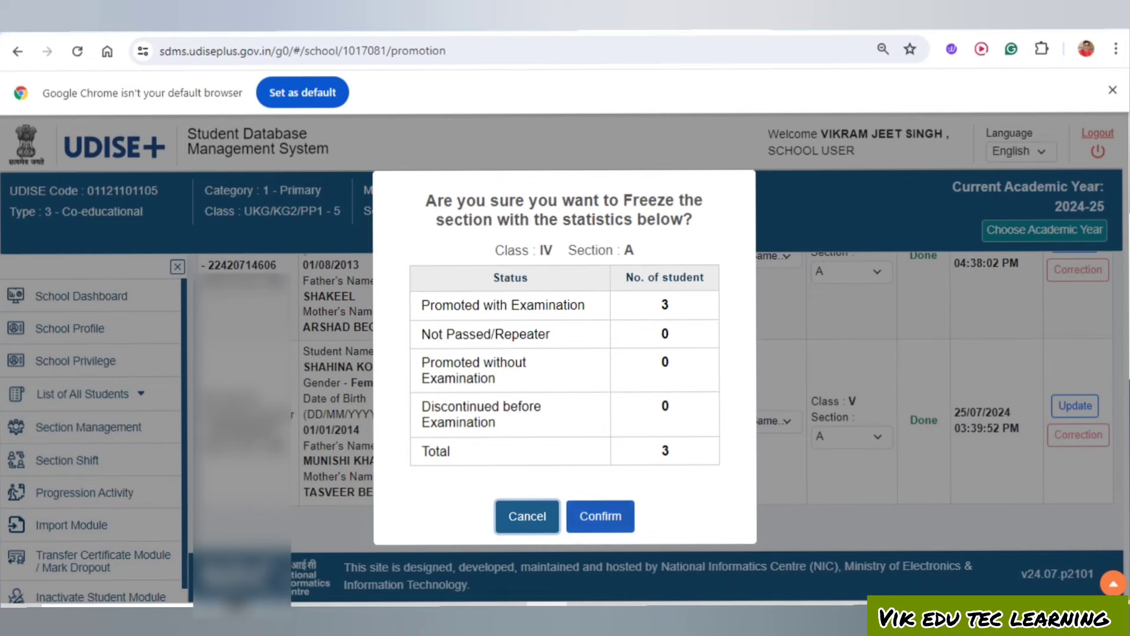
left_click(600, 516)
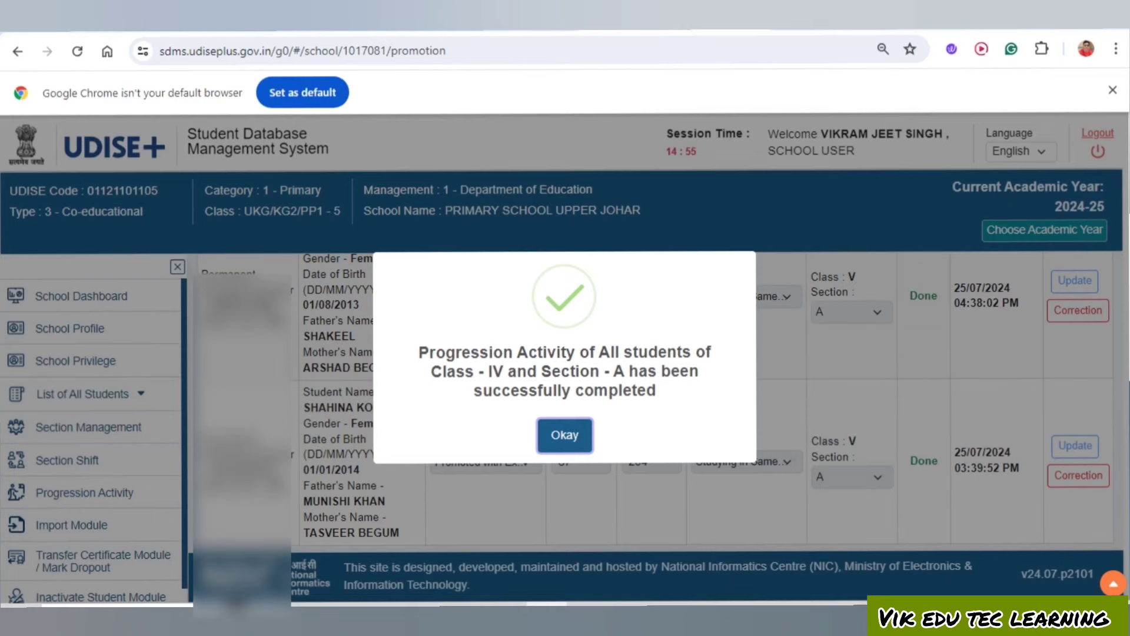
left_click(569, 439)
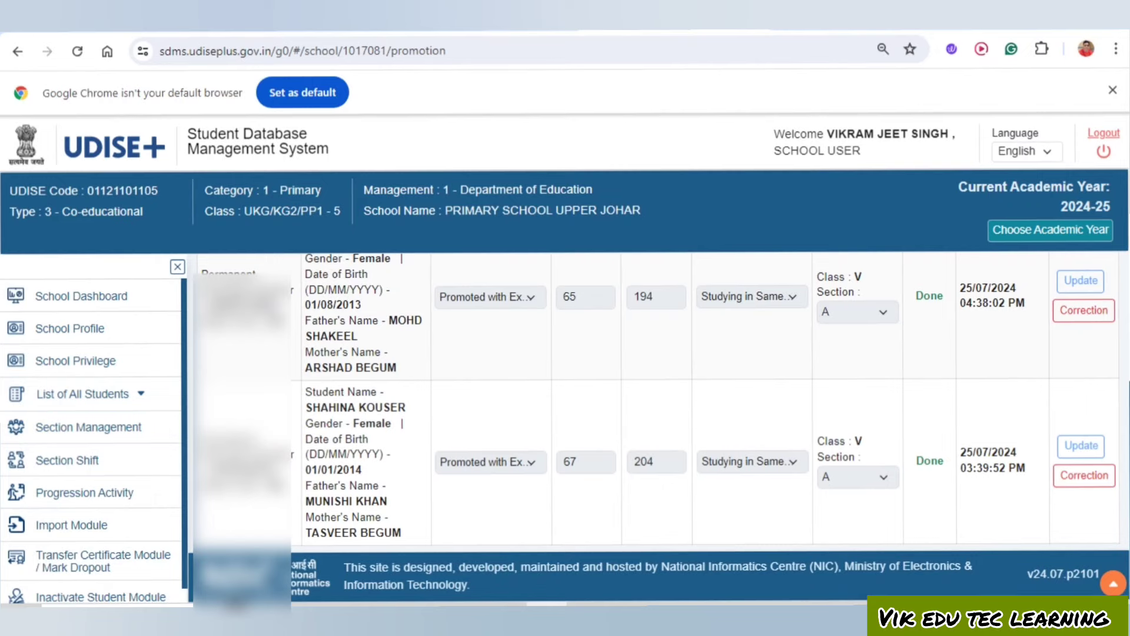
List the students of class III, section A for progression
scroll(238, 427, "up", 10)
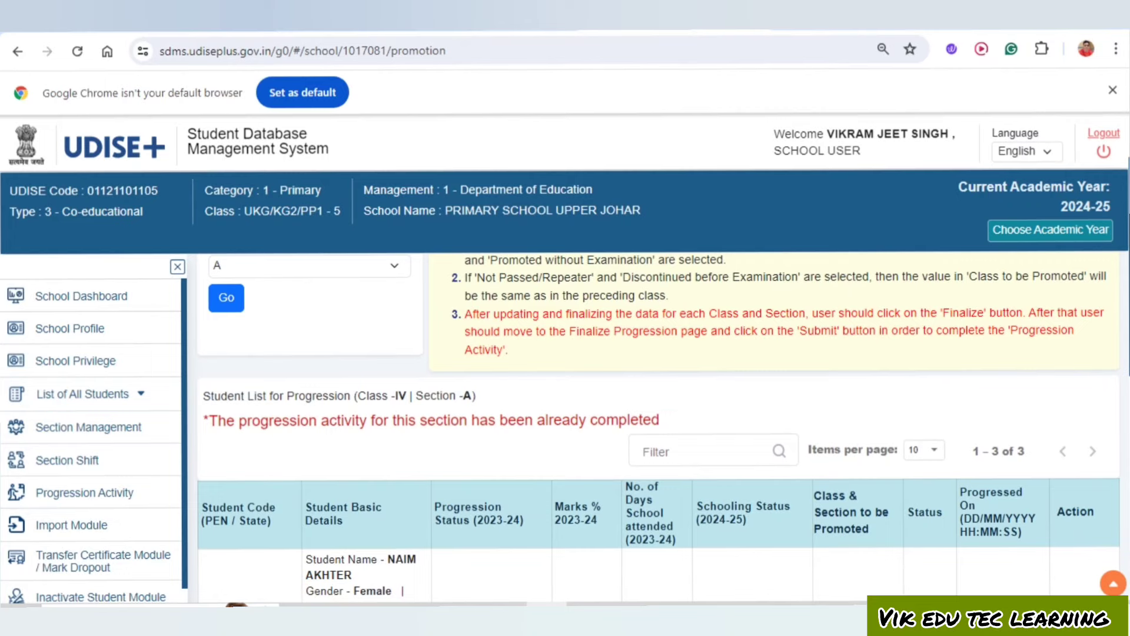
scroll(663, 430, "up", 2)
left_click(310, 339)
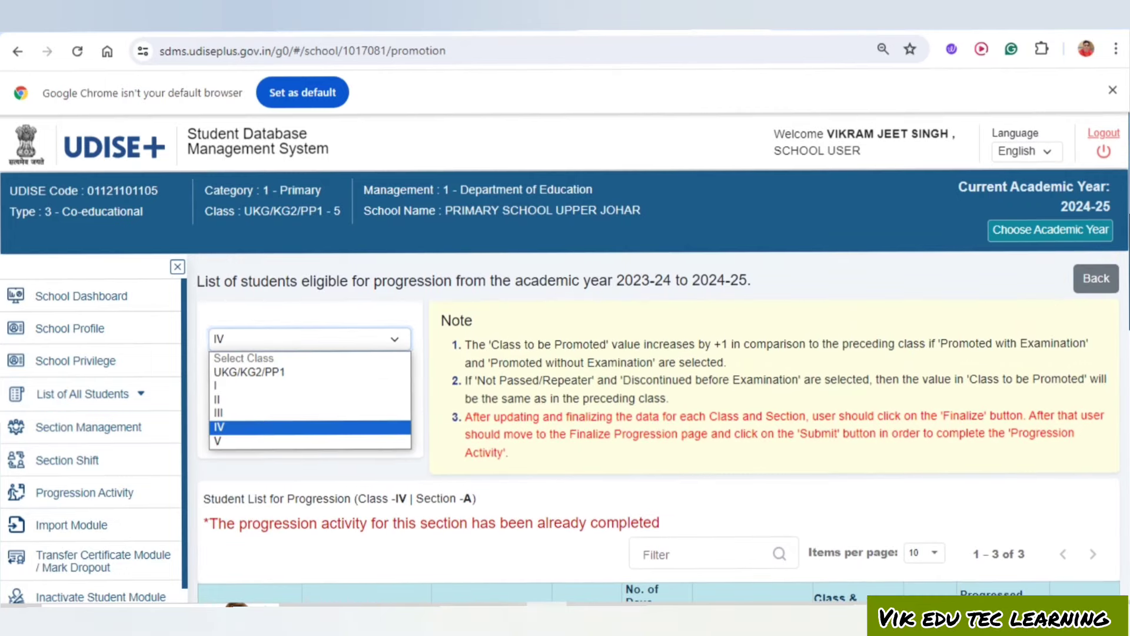
left_click(271, 414)
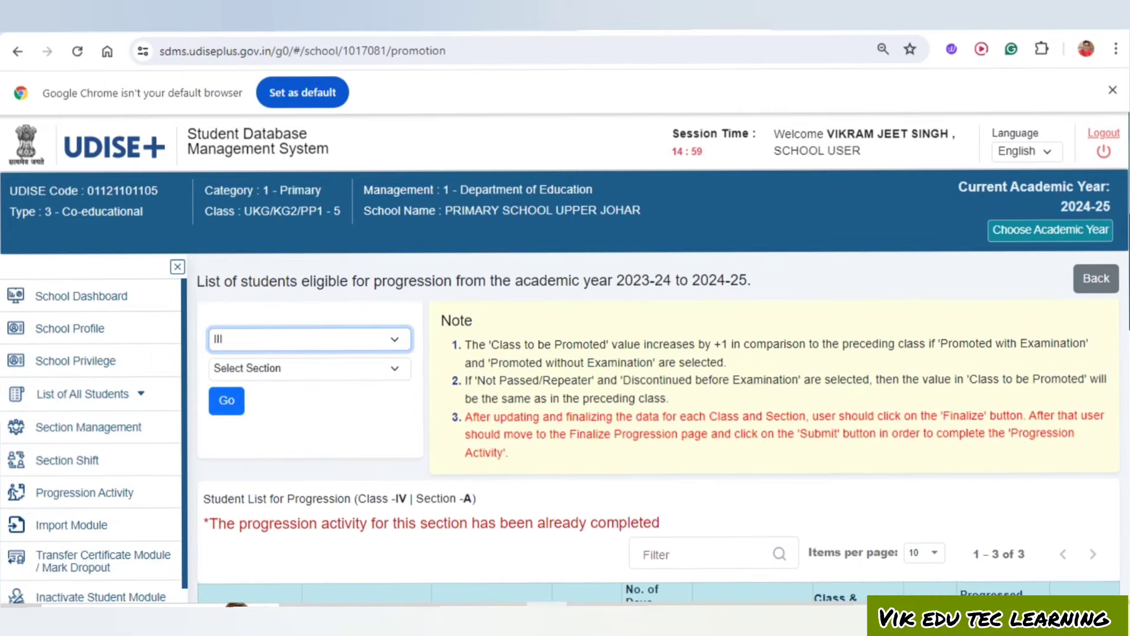
left_click(283, 369)
left_click(265, 402)
key("Tab")
key("Return")
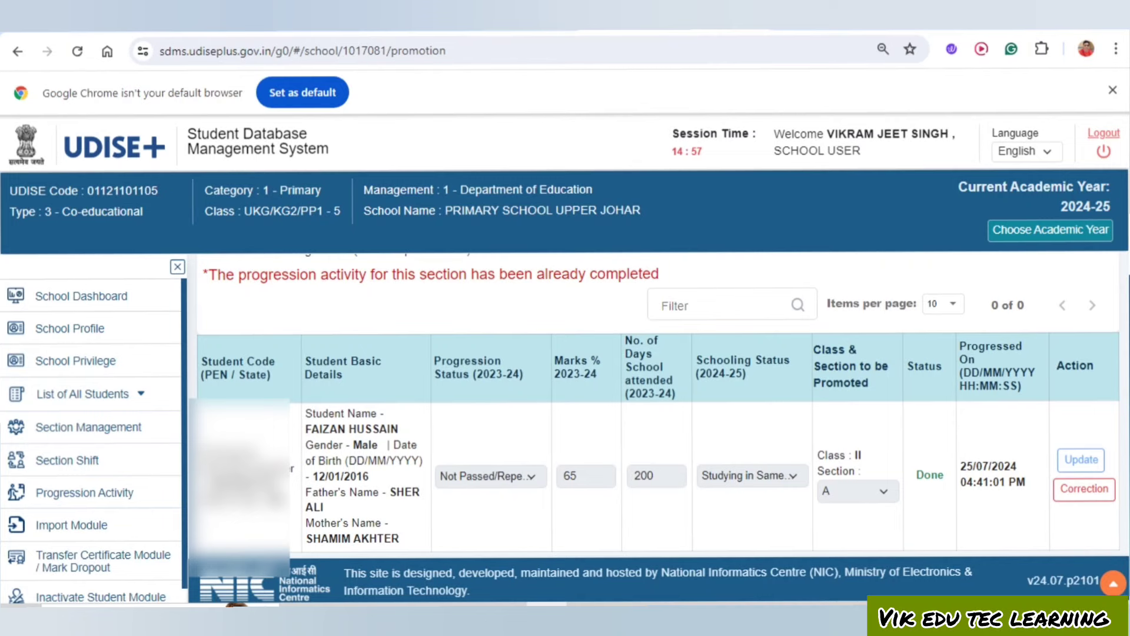
Open the summary of all students' 2023-24 progression activities and check each student's status, progression and schooling details
left_click(84, 493)
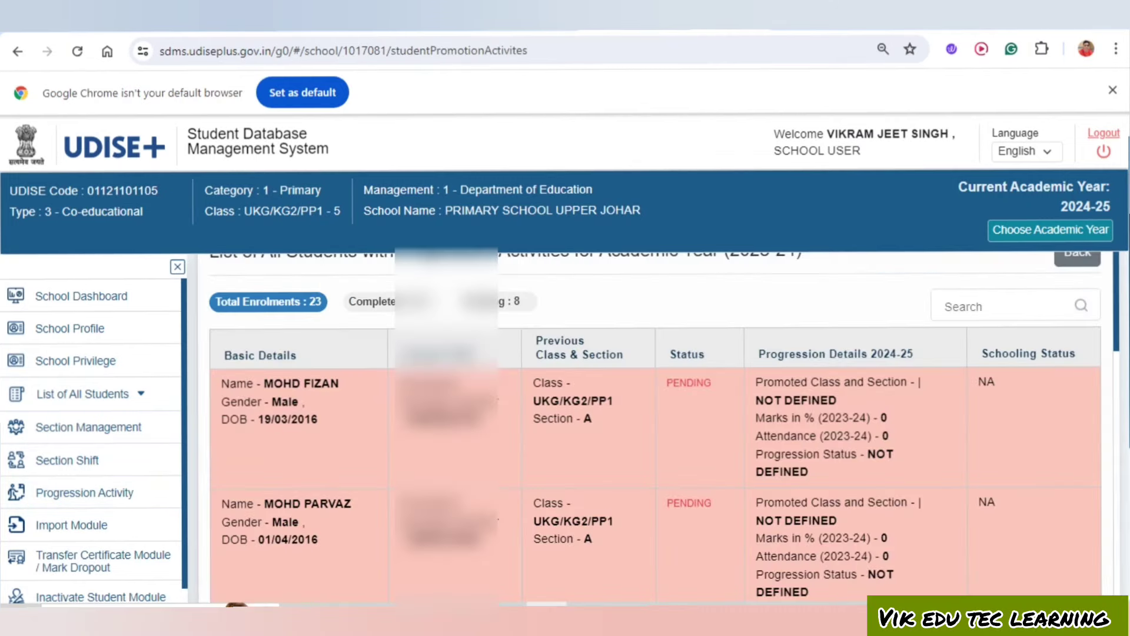
scroll(655, 426, "down", 10)
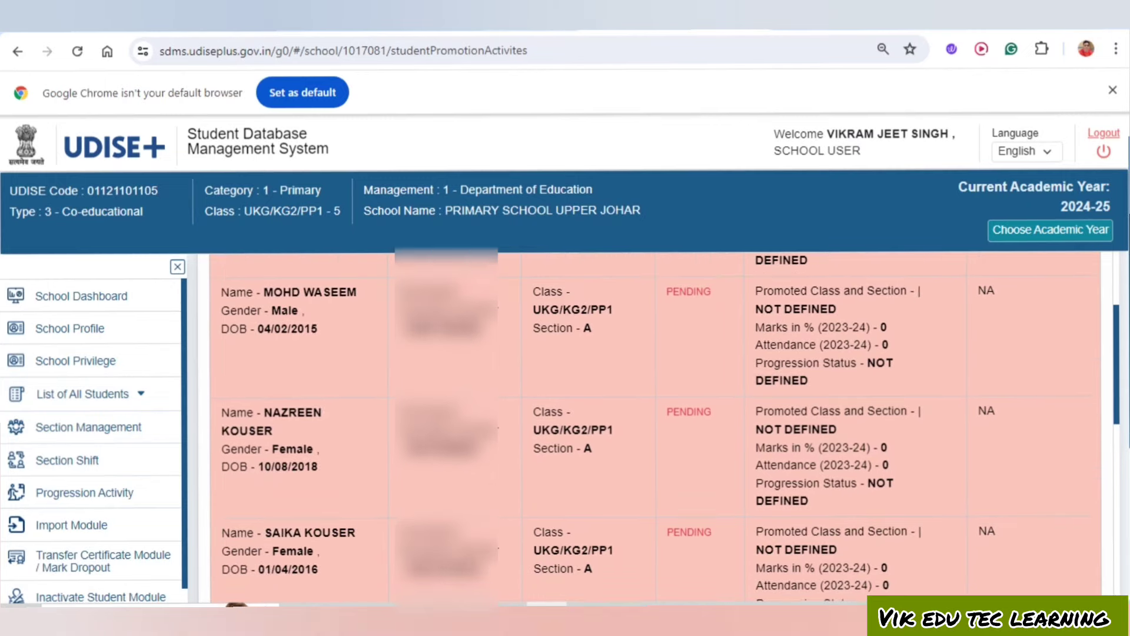
scroll(655, 425, "down", 13)
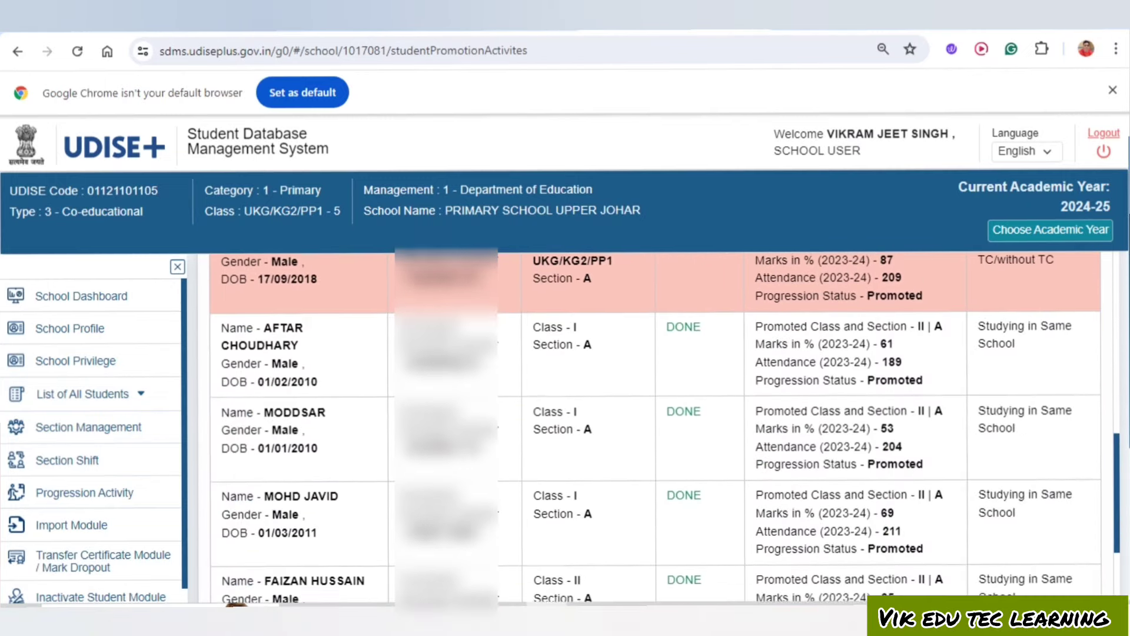
scroll(655, 426, "down", 8)
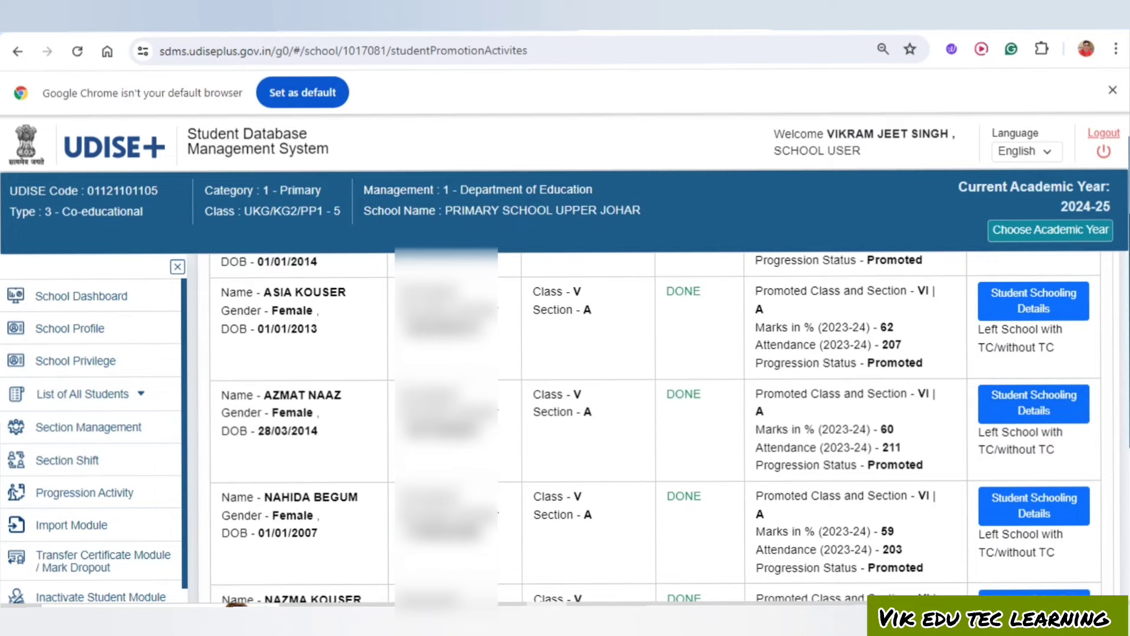
scroll(1034, 465, "down", 4)
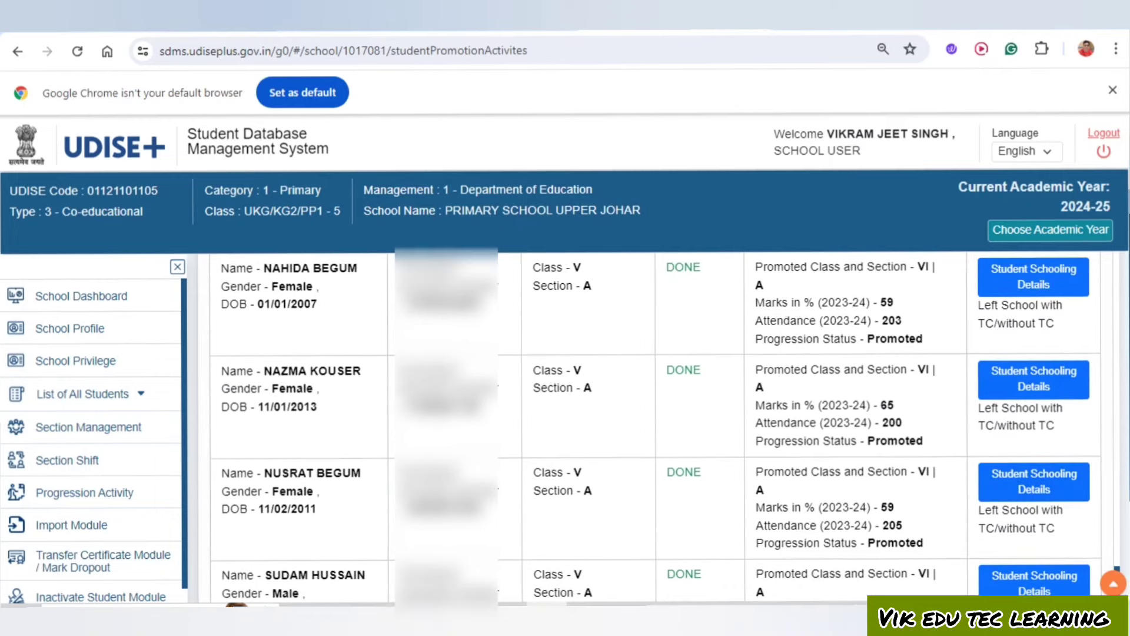
scroll(654, 424, "up", 10)
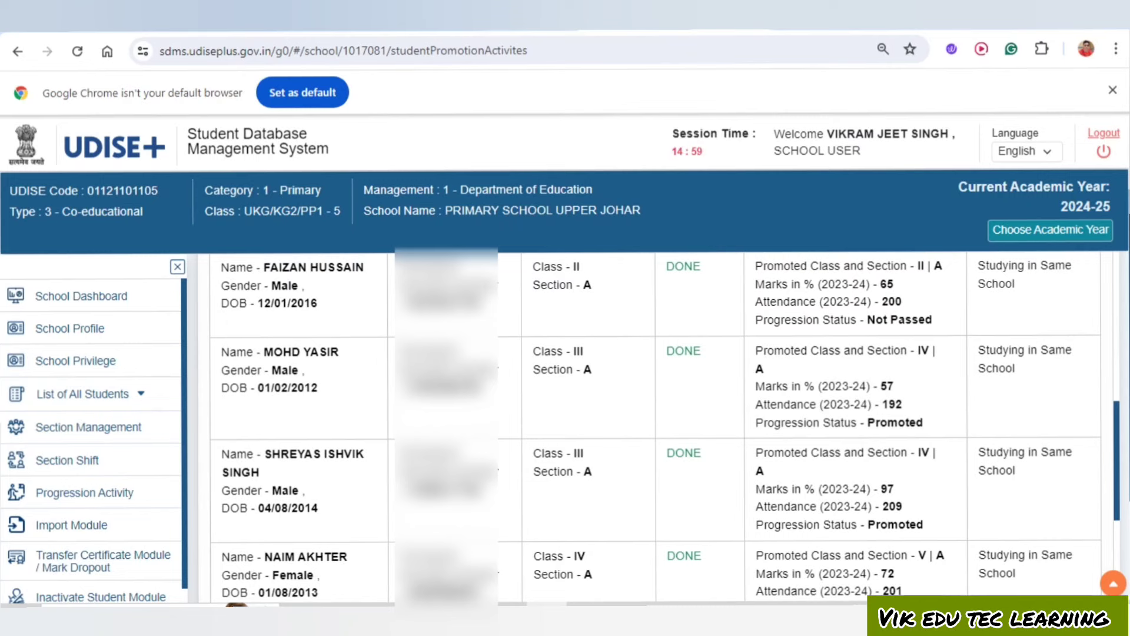
Check the section-wise progression summary for each class's progression status, then return to the Progression Module options
left_click(85, 493)
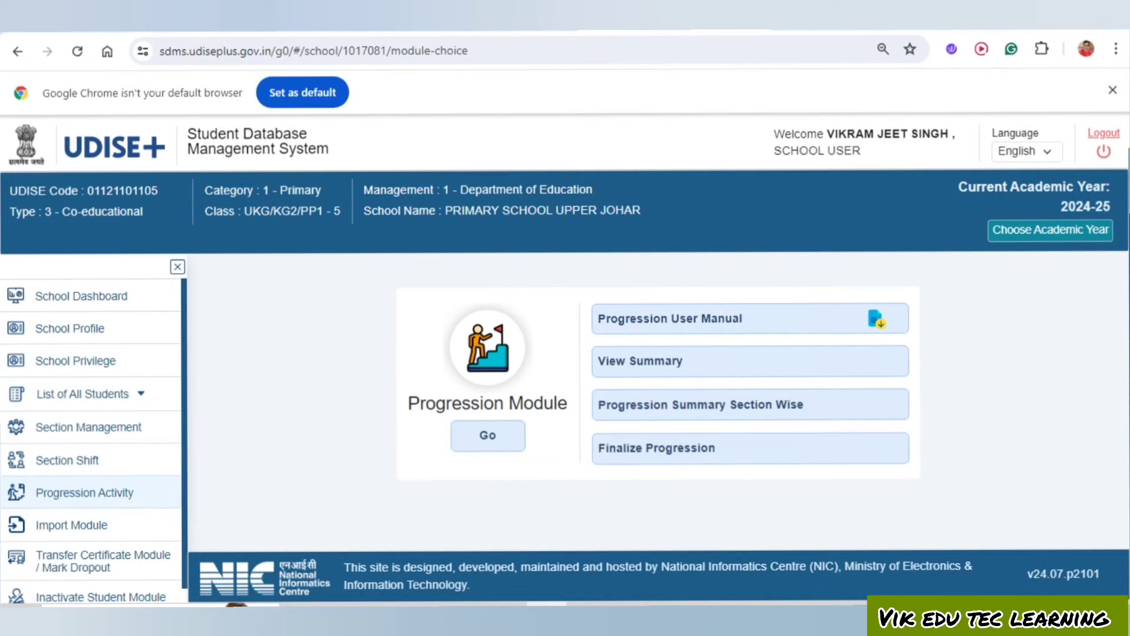
left_click(700, 405)
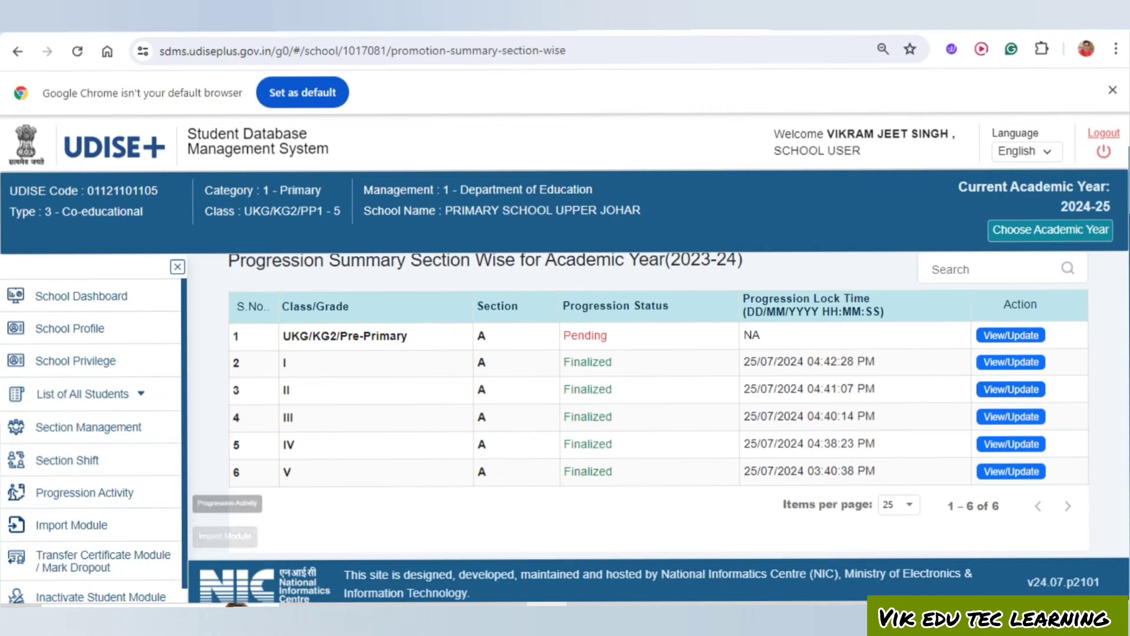
left_click(84, 492)
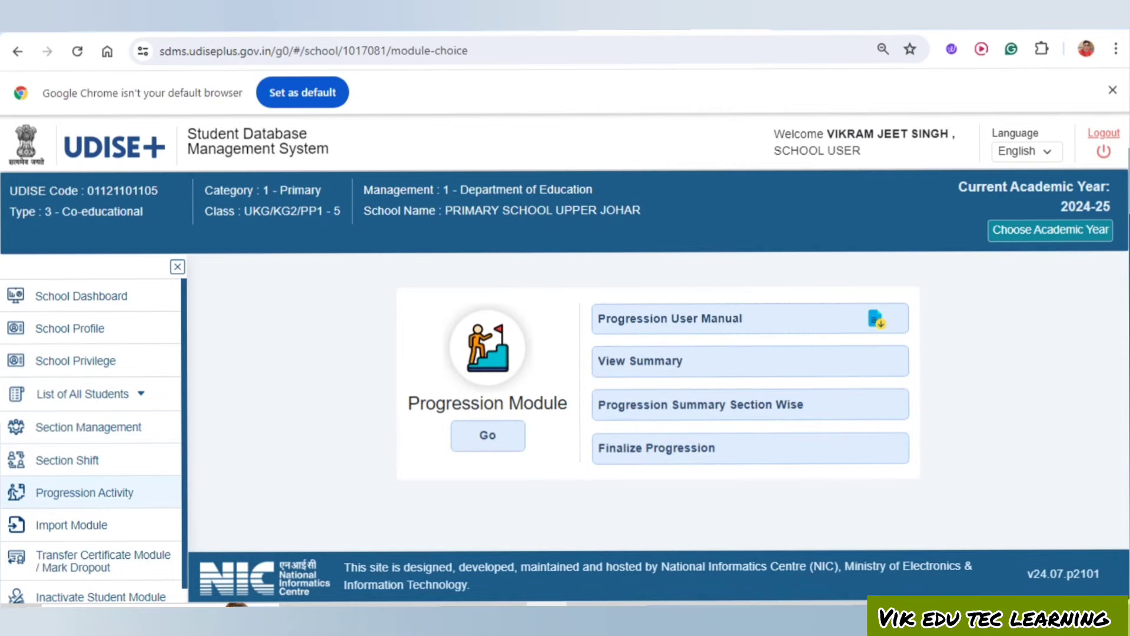